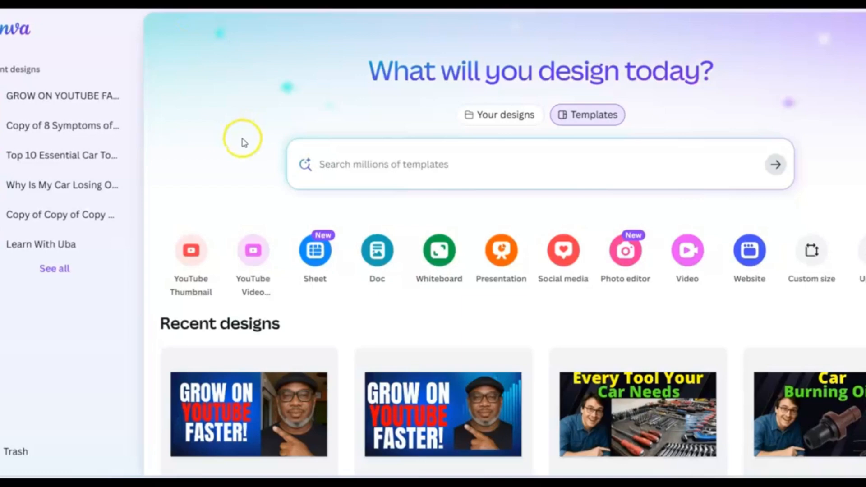
- Look through the recent designs on the Canva home page to review the existing YouTube thumbnails
scroll(242, 143, "down", 9)
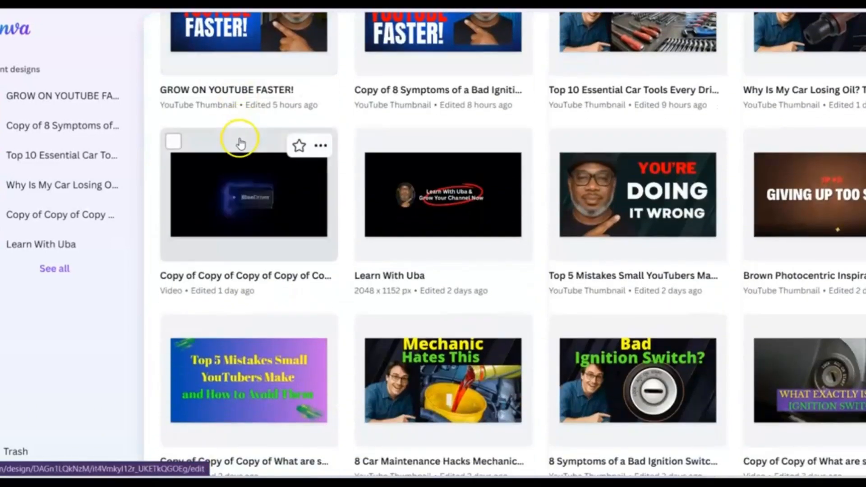
scroll(241, 144, "down", 7)
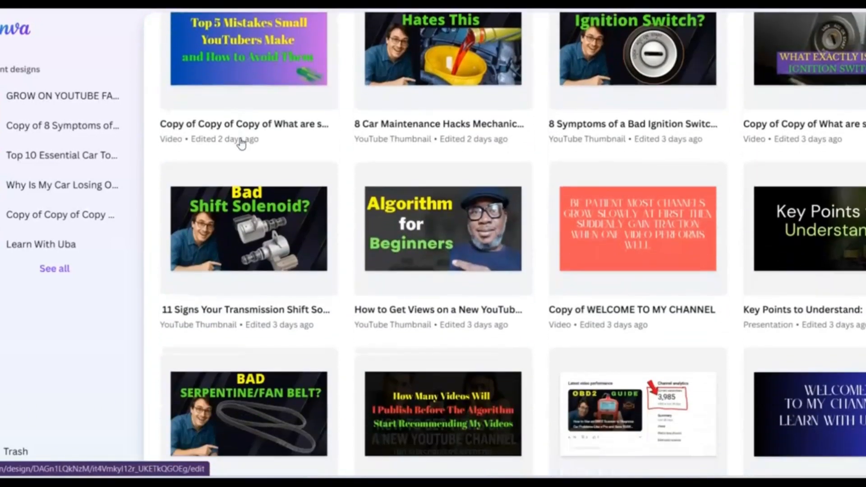
scroll(241, 143, "up", 6)
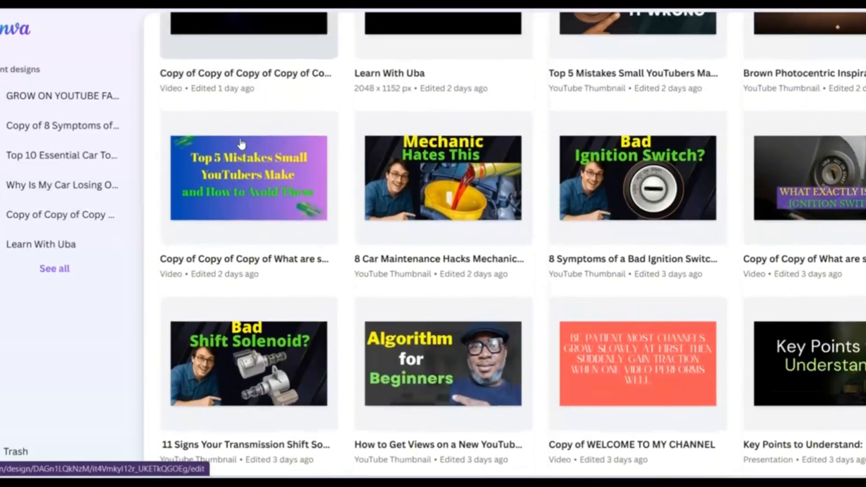
scroll(241, 143, "up", 7)
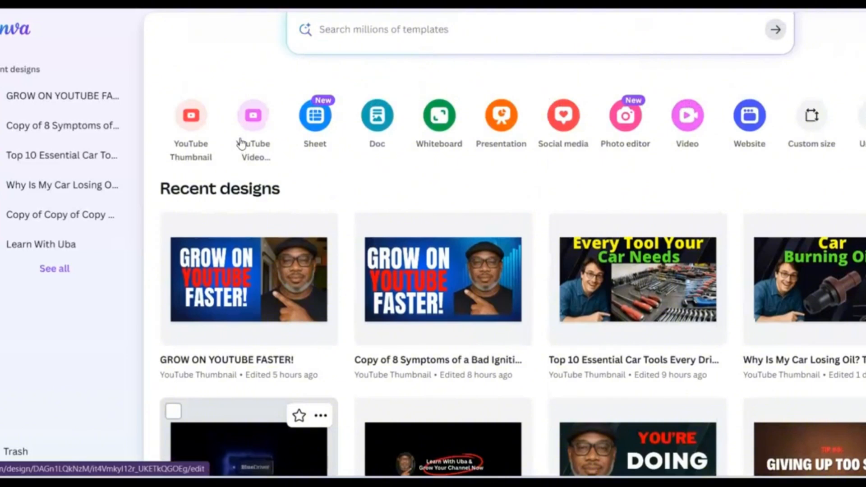
scroll(241, 144, "down", 6)
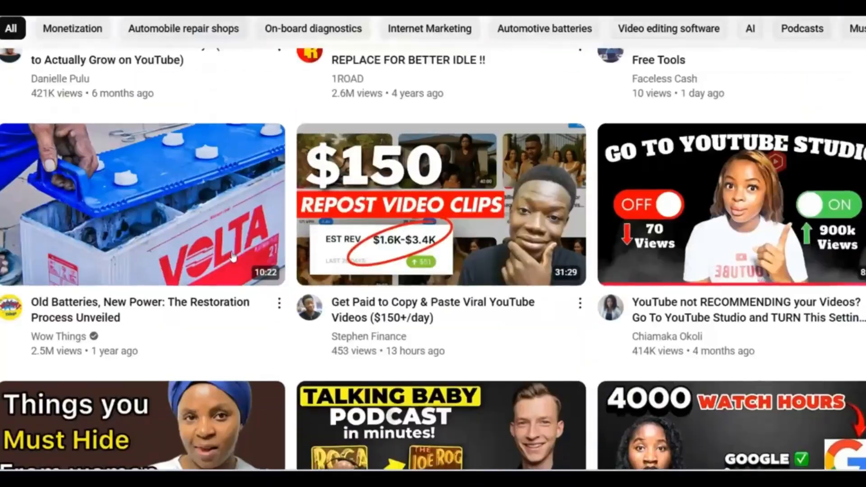
scroll(229, 253, "down", 7)
scroll(229, 254, "up", 10)
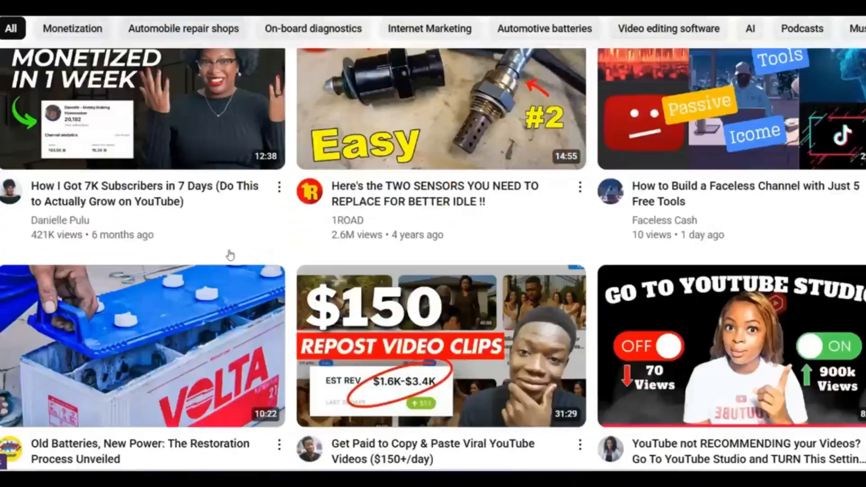
- Browse the YouTube home feed and examine the thumbnails and titles of the recommended videos and Shorts
scroll(231, 256, "down", 20)
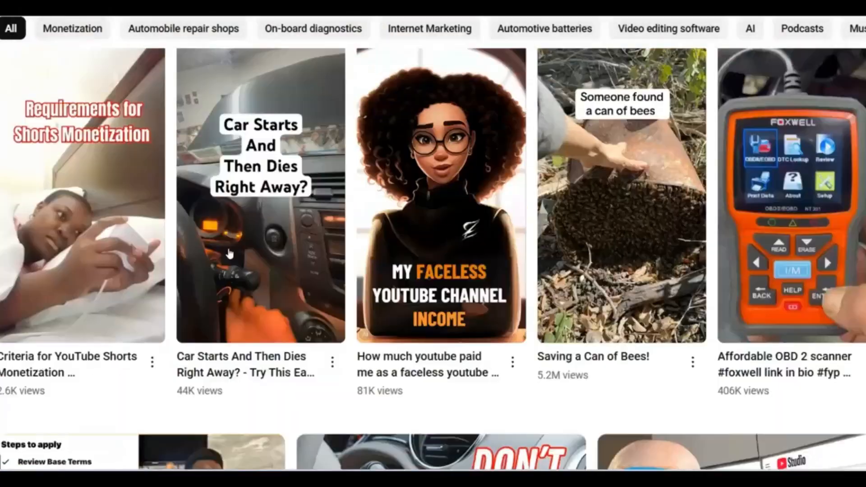
scroll(229, 254, "up", 12)
scroll(230, 255, "down", 12)
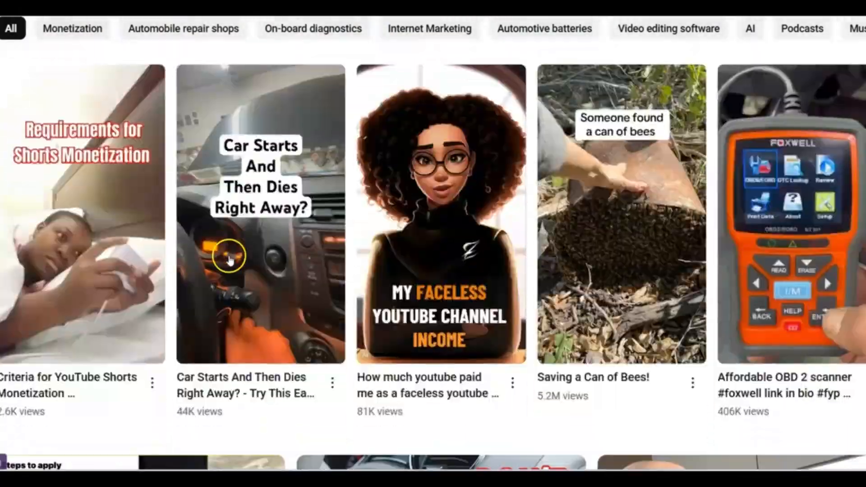
scroll(229, 258, "down", 15)
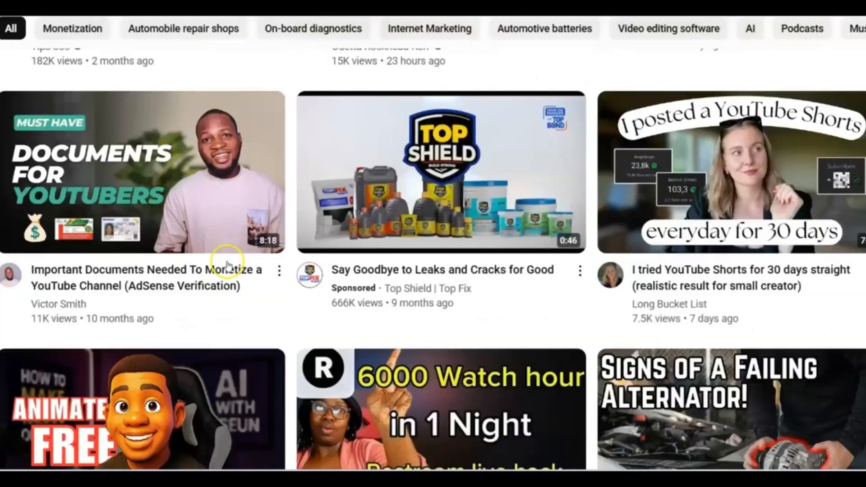
scroll(227, 267, "down", 20)
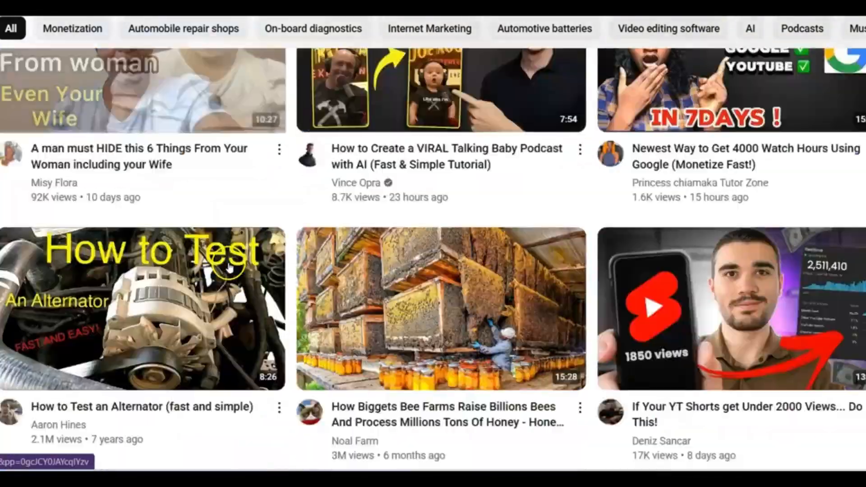
scroll(229, 266, "down", 15)
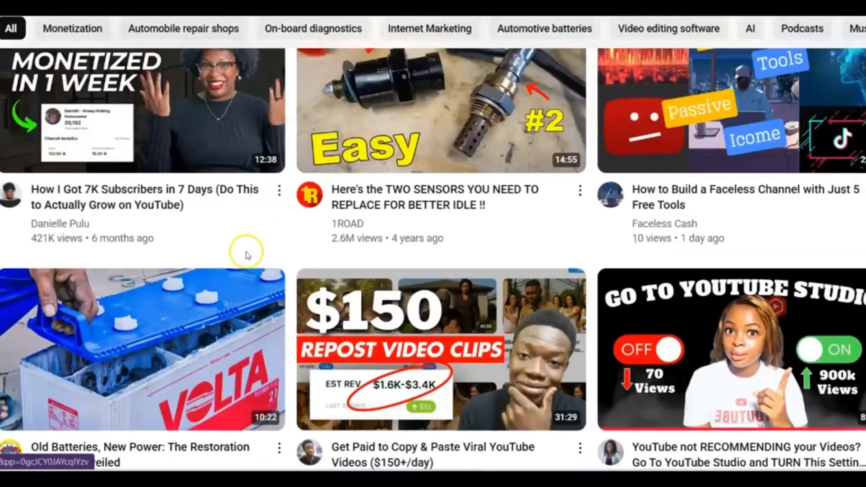
scroll(246, 255, "down", 10)
scroll(243, 257, "down", 15)
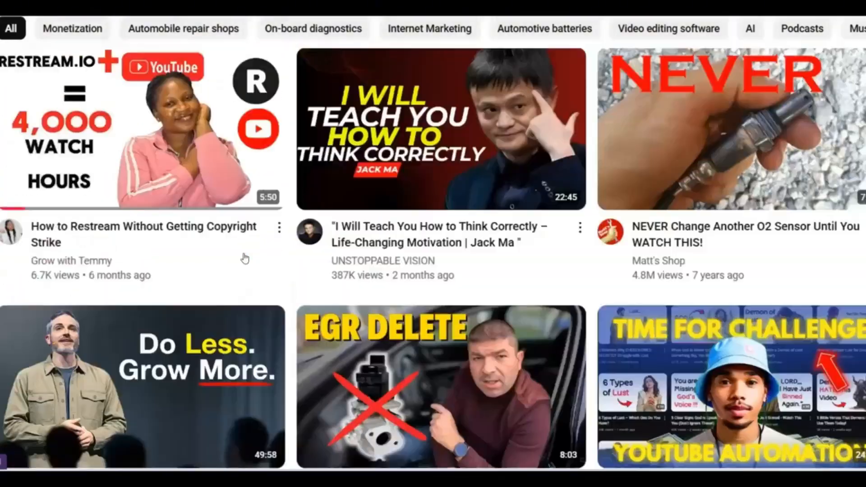
scroll(244, 258, "up", 4)
scroll(243, 256, "up", 8)
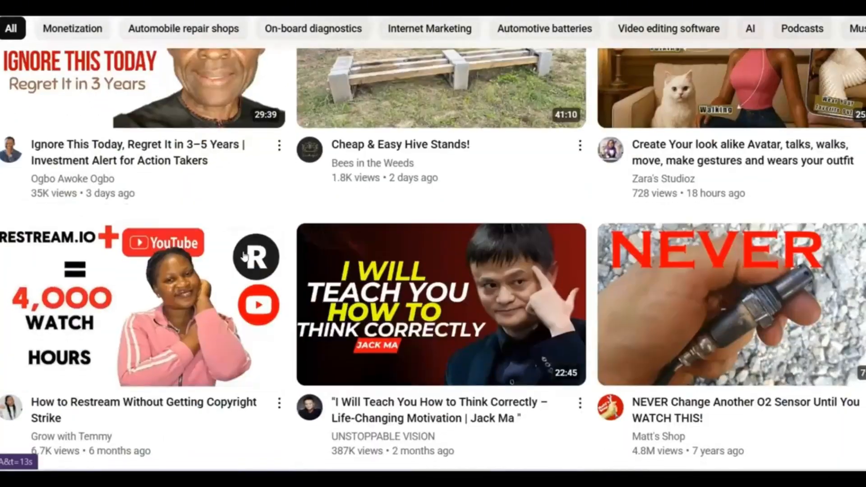
scroll(243, 254, "down", 8)
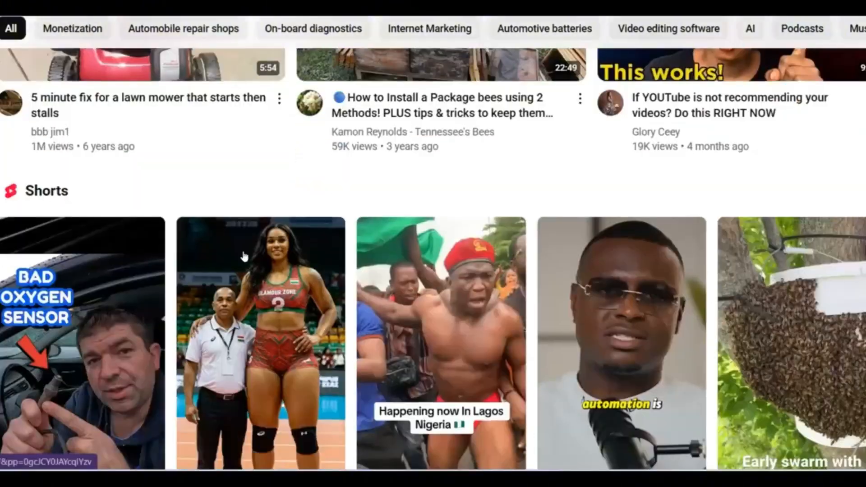
scroll(244, 257, "down", 3)
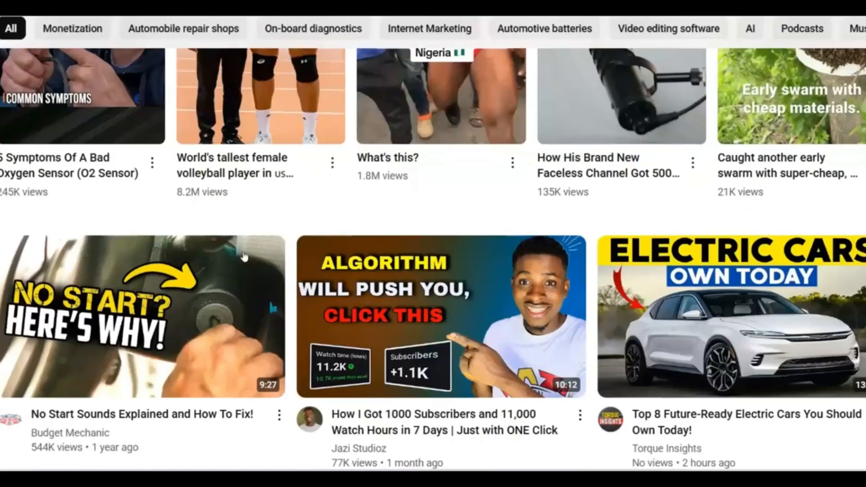
scroll(244, 257, "down", 4)
scroll(244, 256, "down", 5)
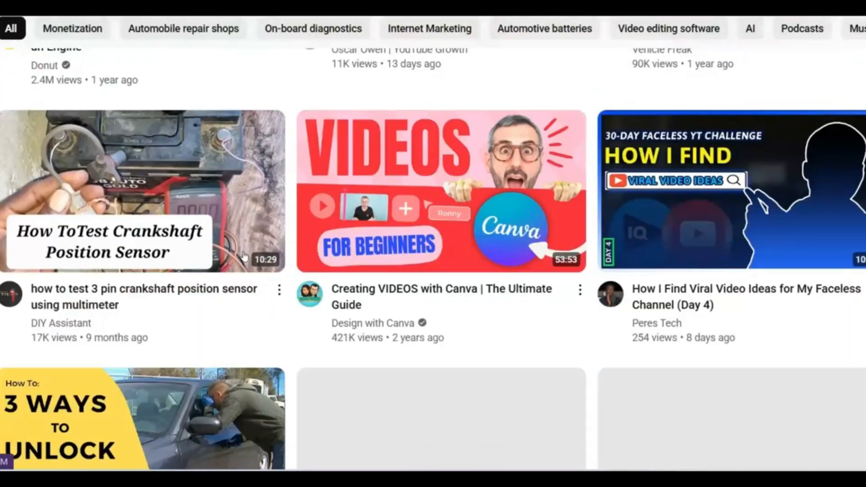
scroll(244, 257, "down", 4)
scroll(244, 257, "up", 7)
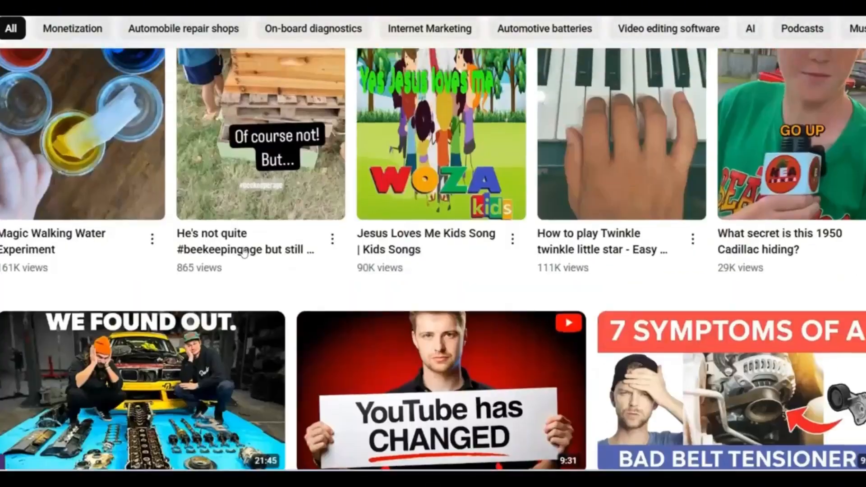
scroll(244, 253, "up", 10)
scroll(244, 249, "up", 8)
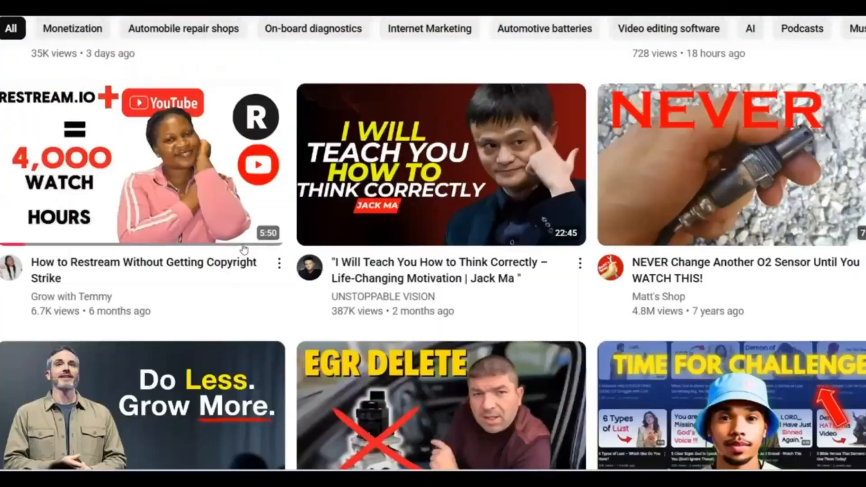
scroll(244, 249, "up", 7)
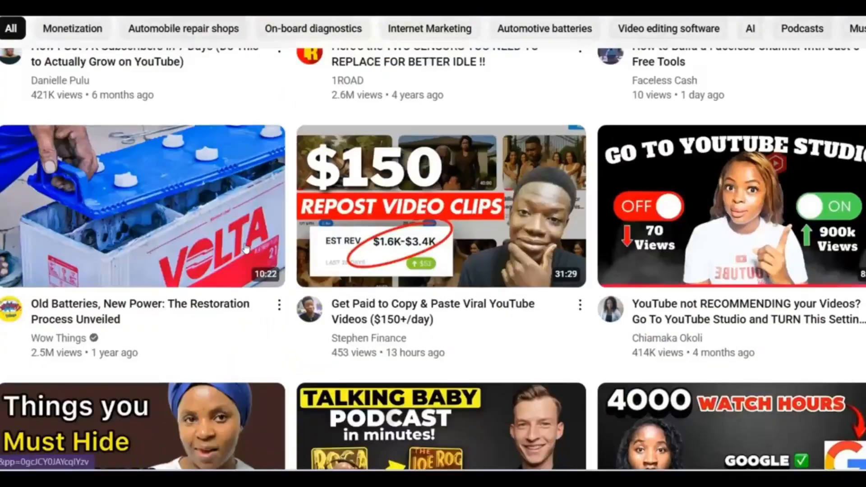
scroll(246, 248, "up", 20)
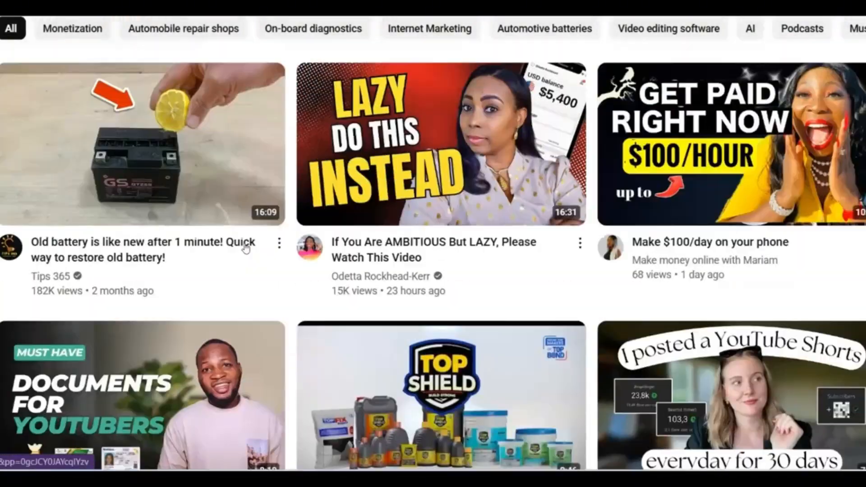
scroll(245, 250, "down", 5)
scroll(246, 252, "up", 20)
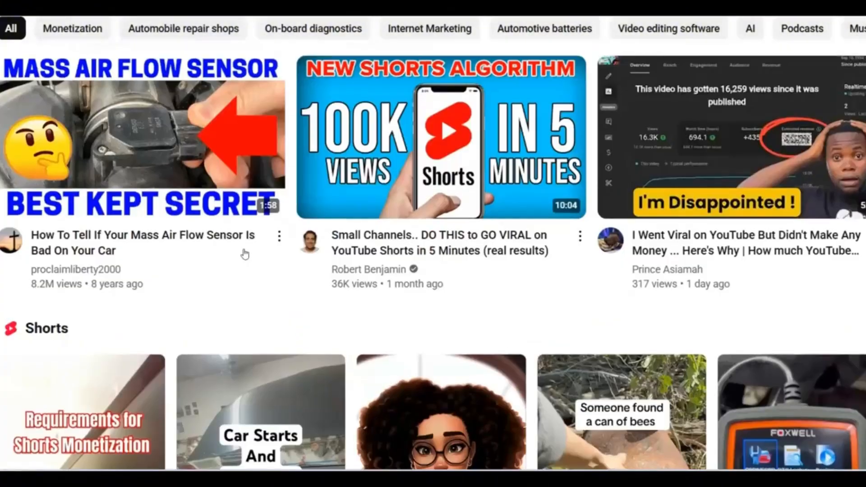
scroll(245, 254, "down", 12)
scroll(246, 257, "down", 15)
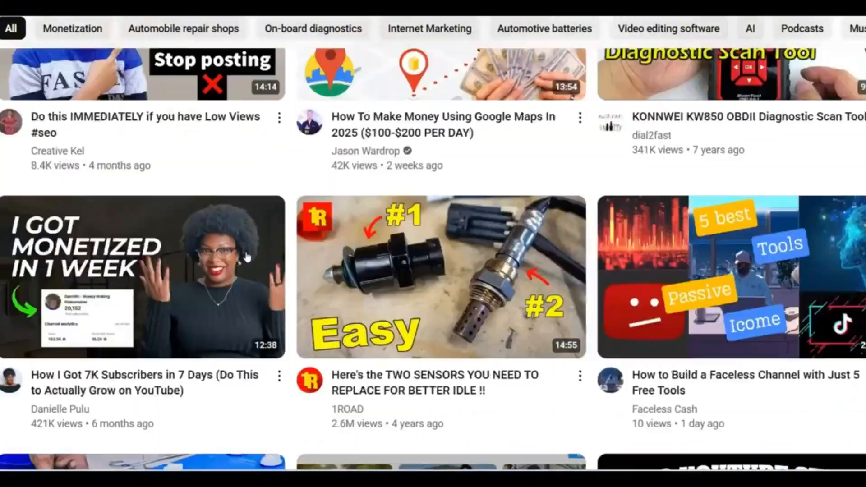
scroll(248, 261, "down", 20)
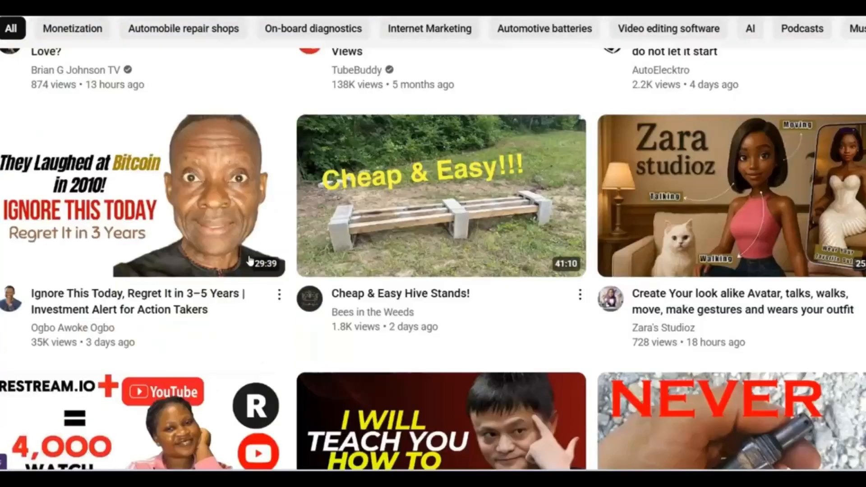
scroll(248, 261, "down", 8)
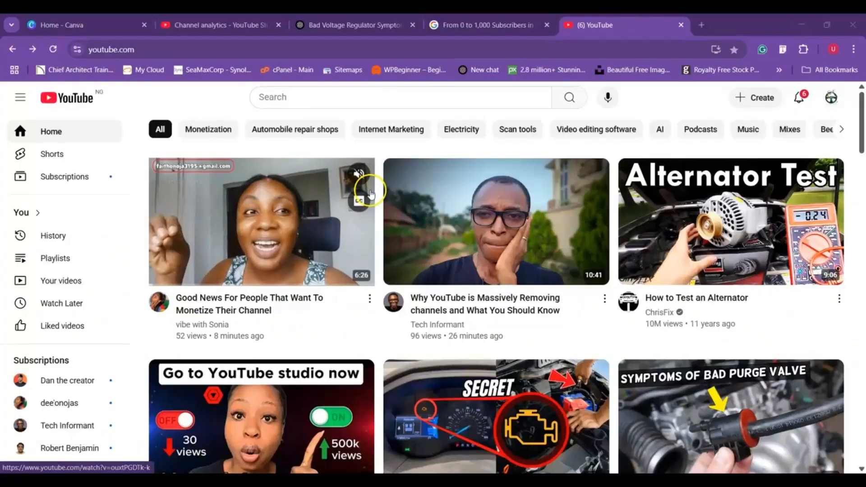
- Search YouTube for "how to get 1000 subscribers on youtube fast" and restrict the results to videos
left_click(304, 98)
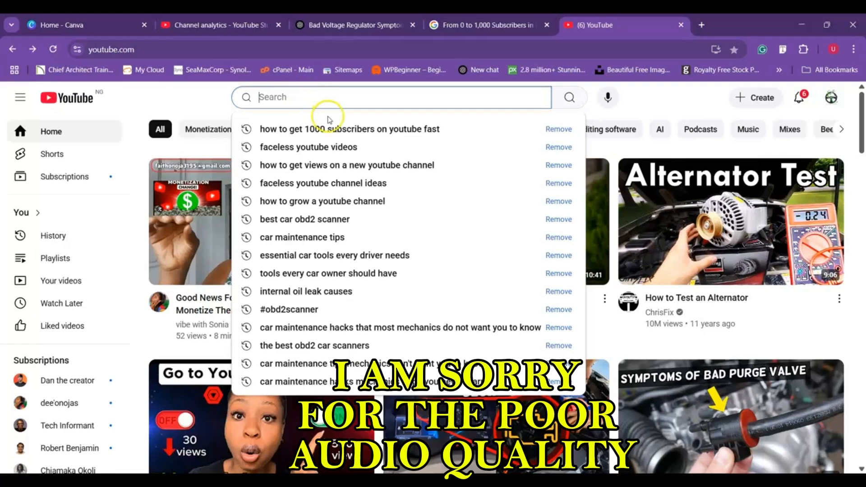
left_click(333, 131)
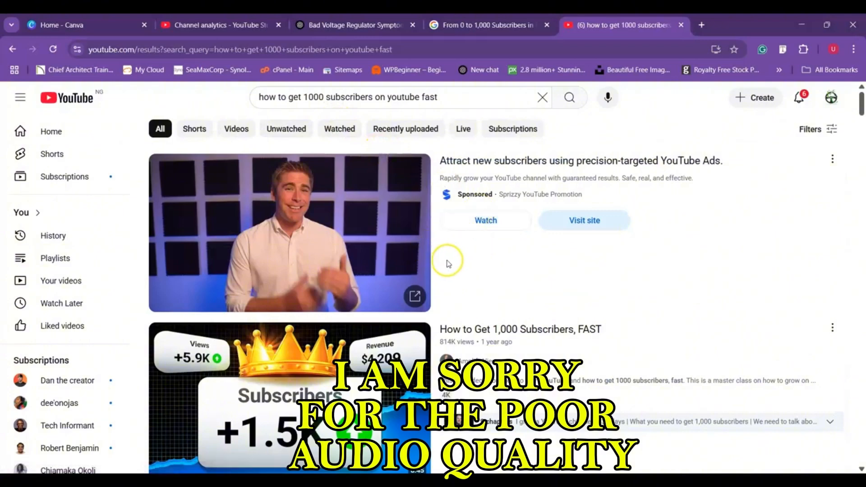
scroll(449, 264, "down", 15)
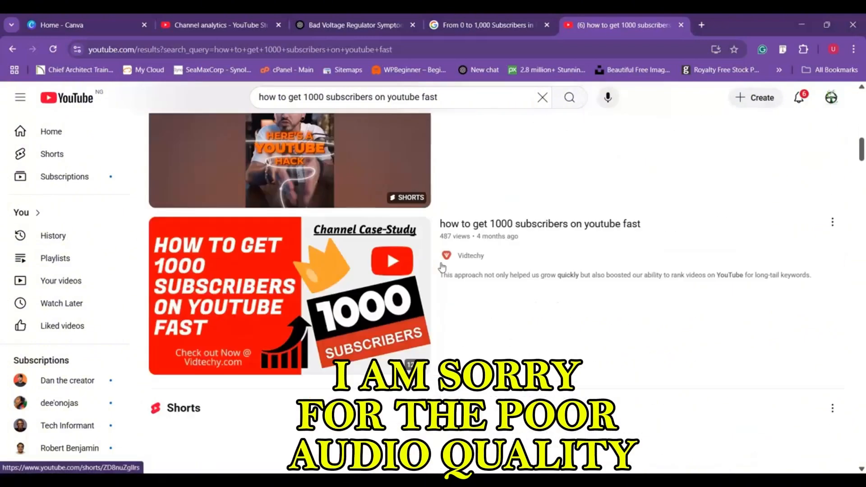
scroll(442, 268, "up", 15)
left_click(226, 137)
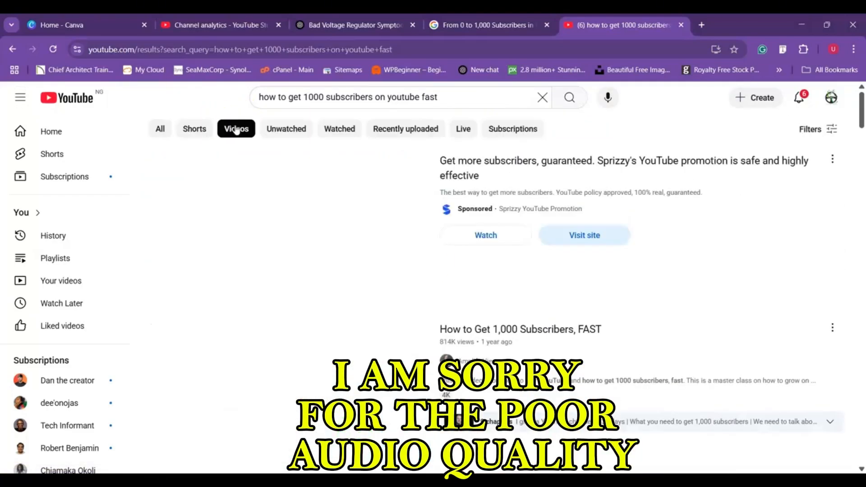
- Open the Think Media video "From 0 to 1,000 Subscribers in Just 9 Days... How I Did It" from the results
scroll(413, 273, "down", 2)
scroll(414, 273, "down", 18)
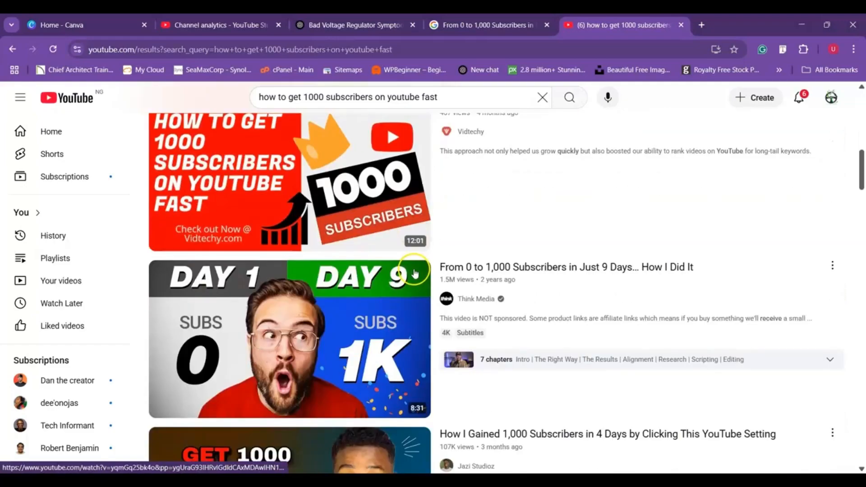
scroll(415, 274, "down", 15)
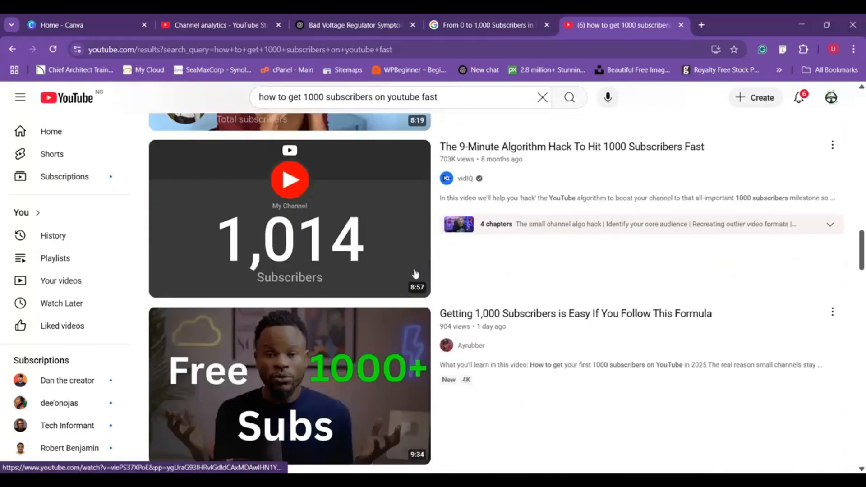
scroll(415, 273, "down", 4)
scroll(418, 276, "up", 18)
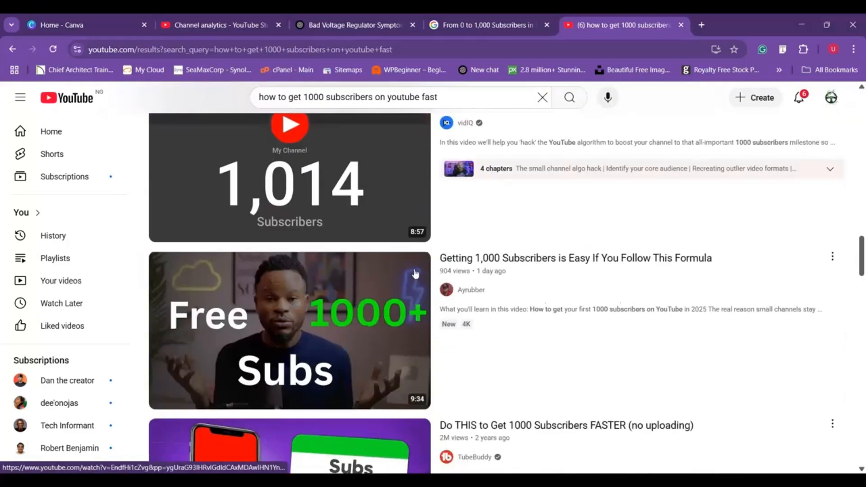
scroll(429, 280, "up", 10)
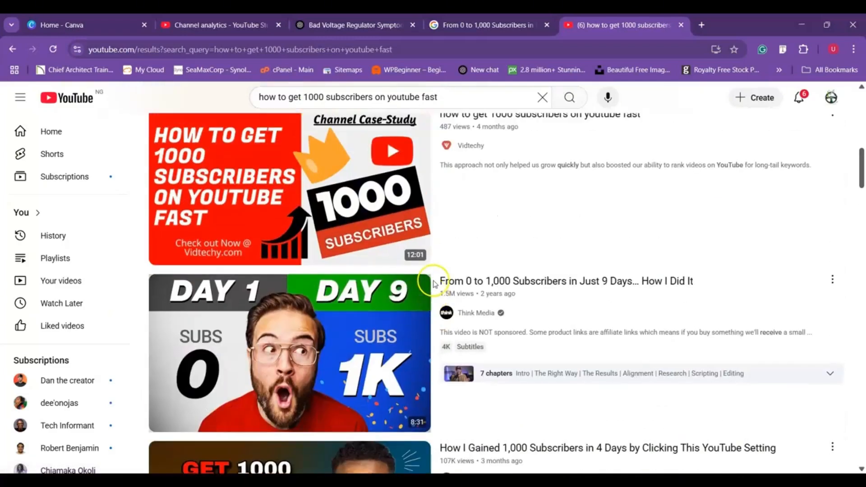
scroll(432, 283, "down", 5)
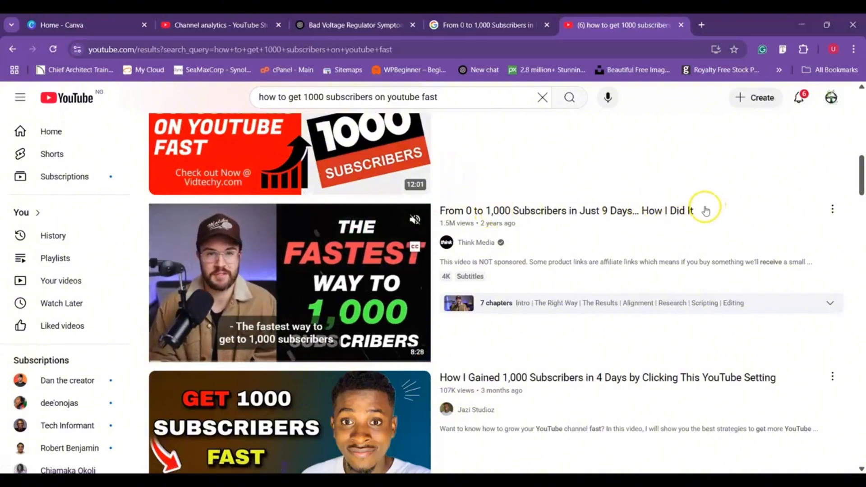
left_click_drag(697, 208, 442, 212)
left_click(441, 212)
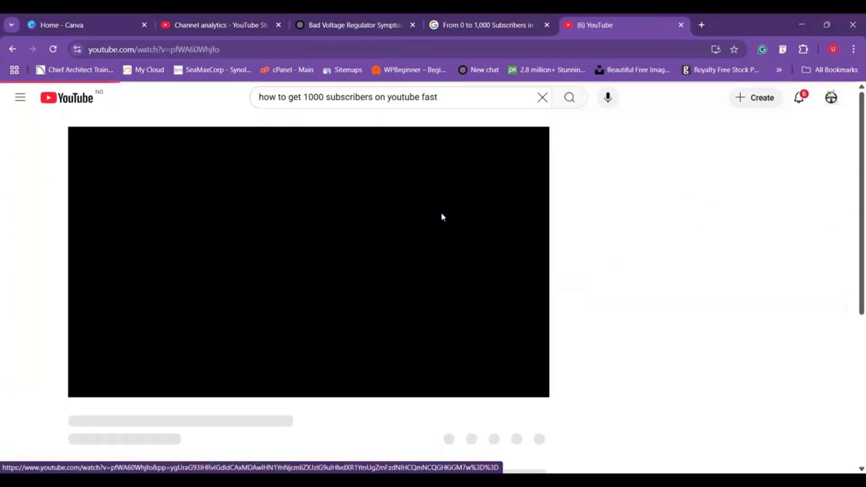
- Copy the full title of the open Think Media video, "From 0 to 1,000 Subscribers in Just 9 Days... How I Did It"
left_click_drag(69, 412, 366, 415)
right_click(311, 411)
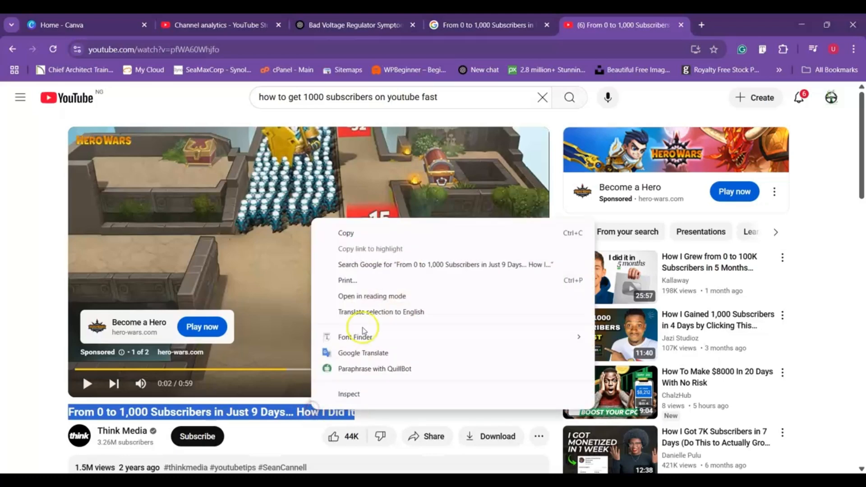
left_click(352, 233)
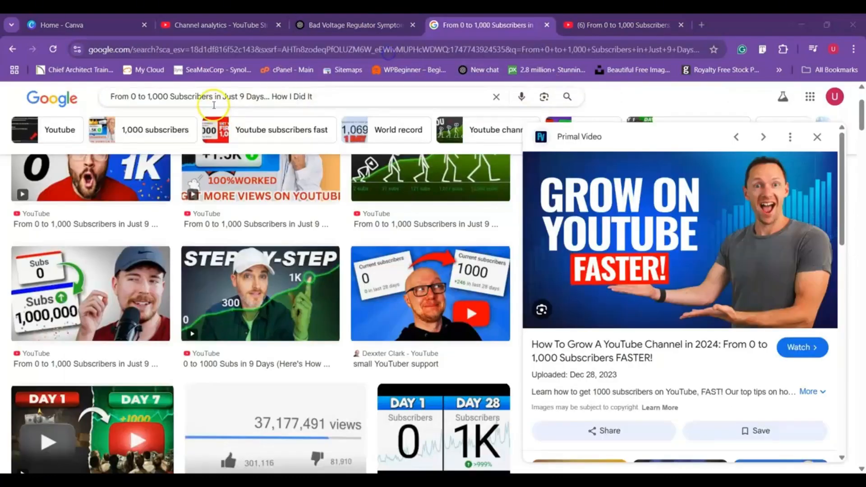
- Search Google Images for the copied title "From 0 to 1,000 Subscribers in Just 9 Days... How I Did It" and look through the thumbnails
left_click(216, 97)
key("ctrl+a")
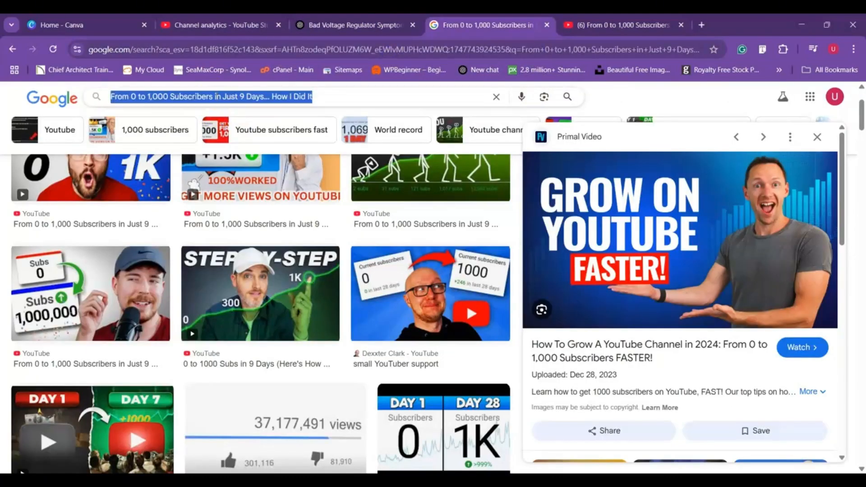
key("ctrl+v")
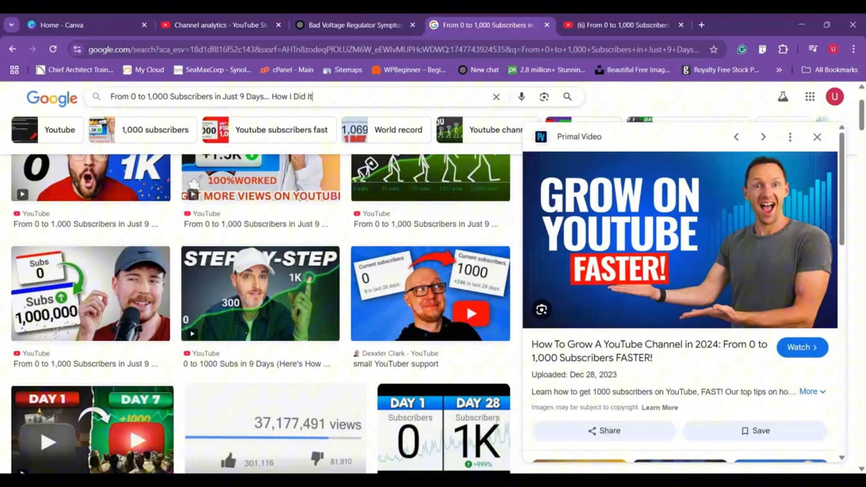
left_click(567, 97)
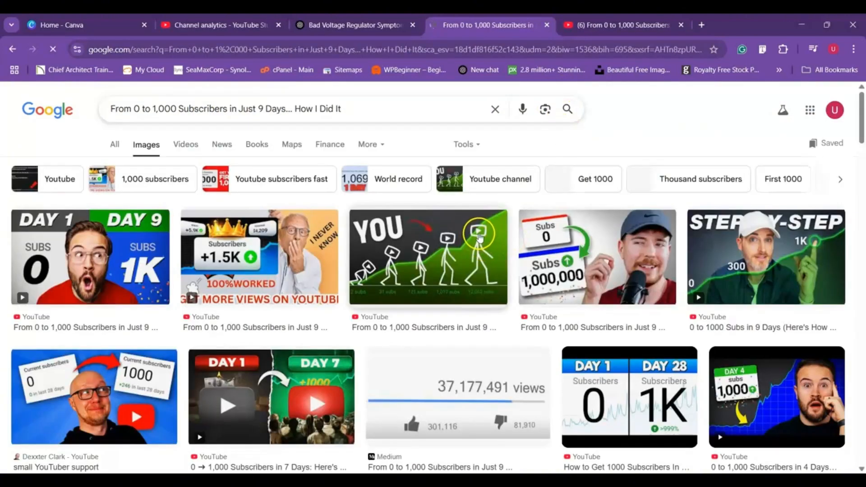
scroll(478, 233, "down", 6)
scroll(480, 234, "down", 3)
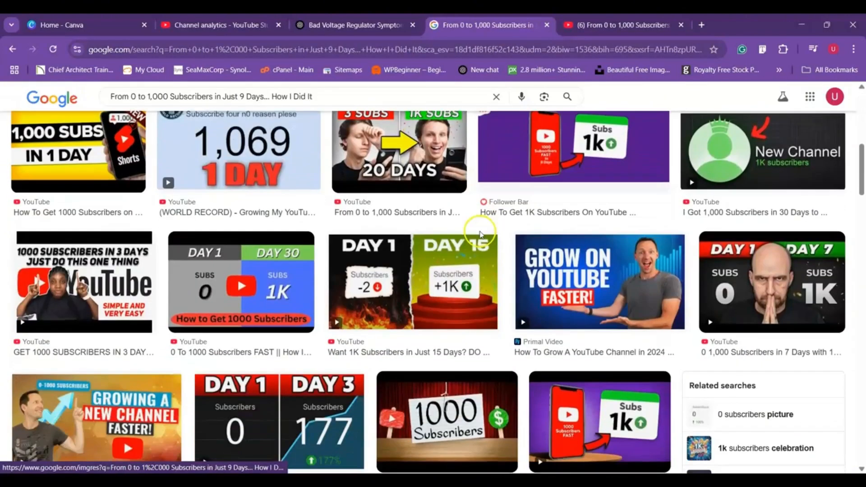
scroll(179, 297, "up", 4)
scroll(178, 298, "up", 5)
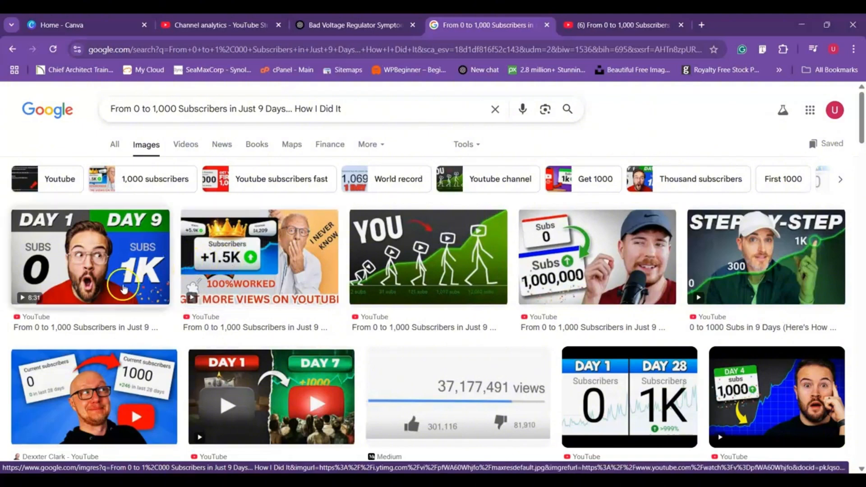
- Preview the "Day 1 / Day 9" Think Media thumbnail, check its source video on YouTube, and close both the video and the preview
left_click(105, 284)
left_click(106, 283)
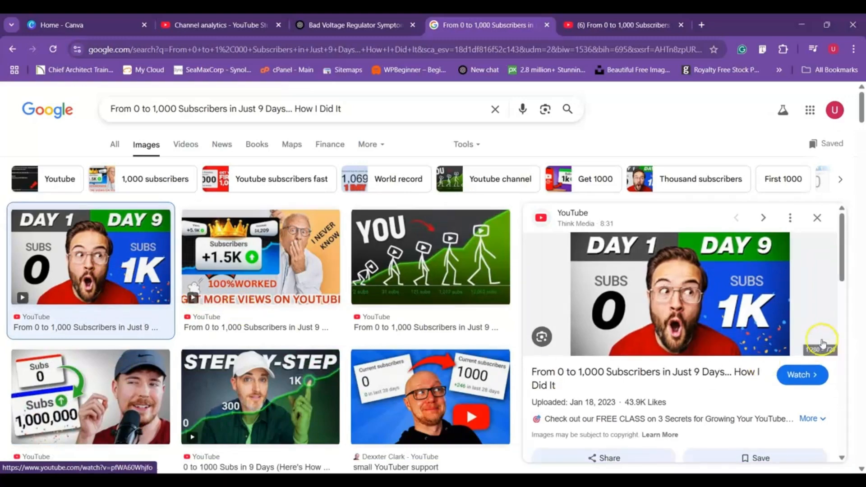
left_click(797, 384)
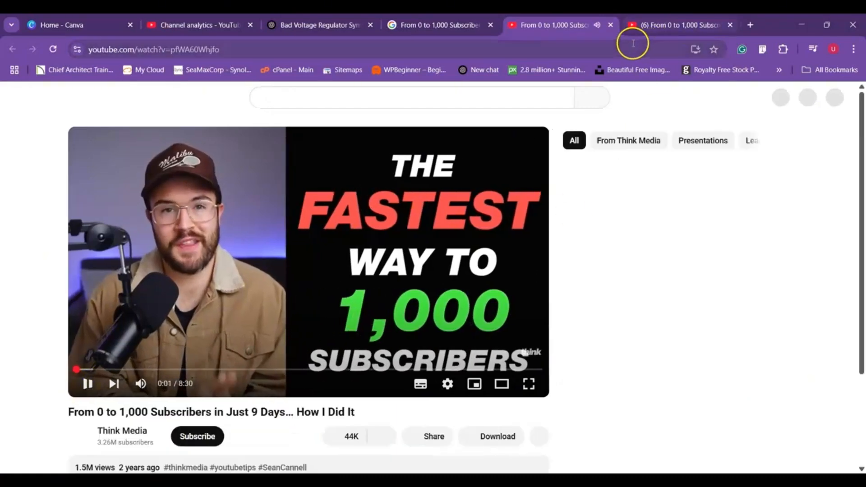
left_click(611, 25)
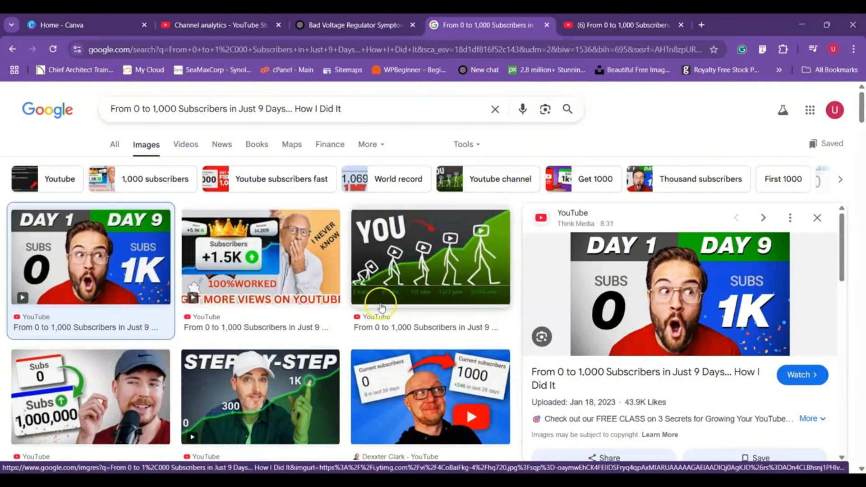
left_click(817, 218)
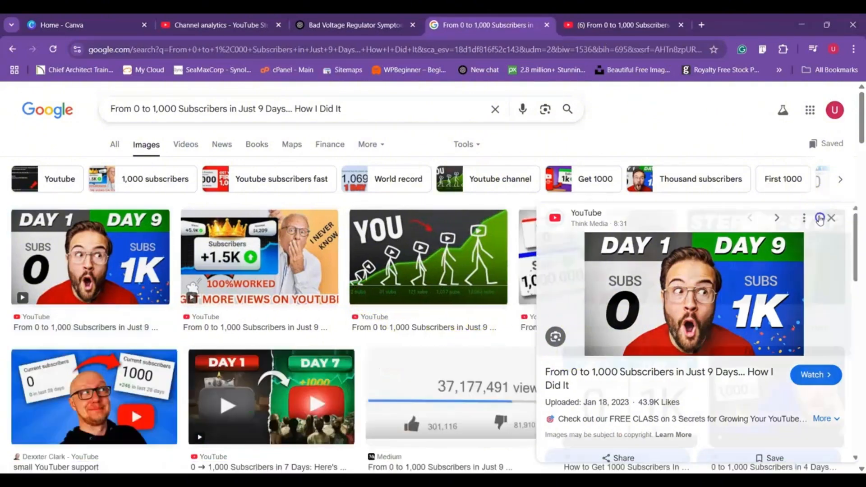
- Find the Primal Video "Grow on YouTube Faster!" thumbnail among the image results and open its full-size image in a separate tab
scroll(690, 273, "down", 3)
scroll(690, 273, "down", 5)
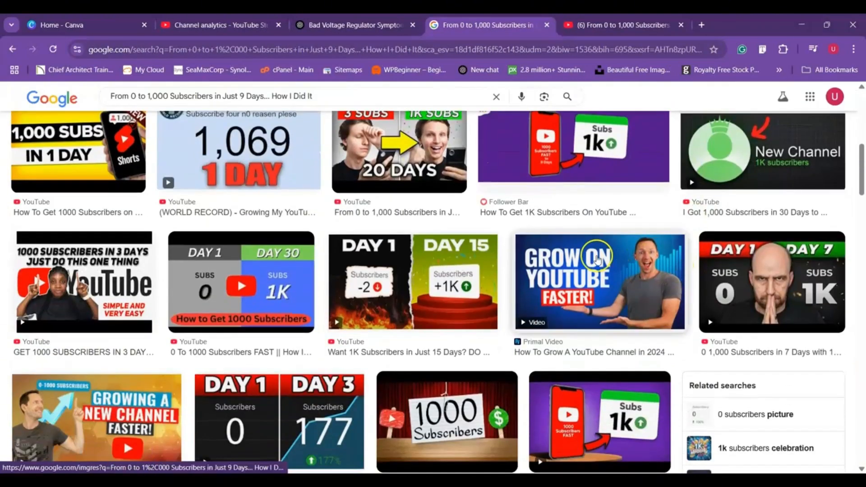
left_click(585, 275)
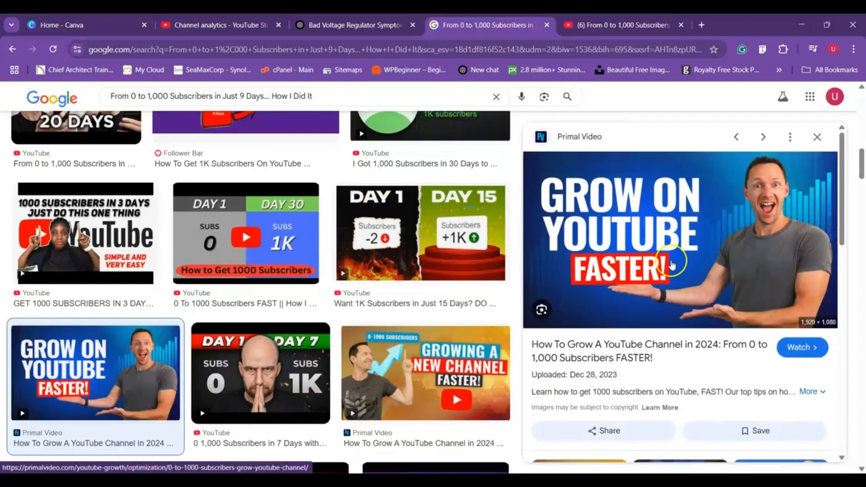
right_click(663, 264)
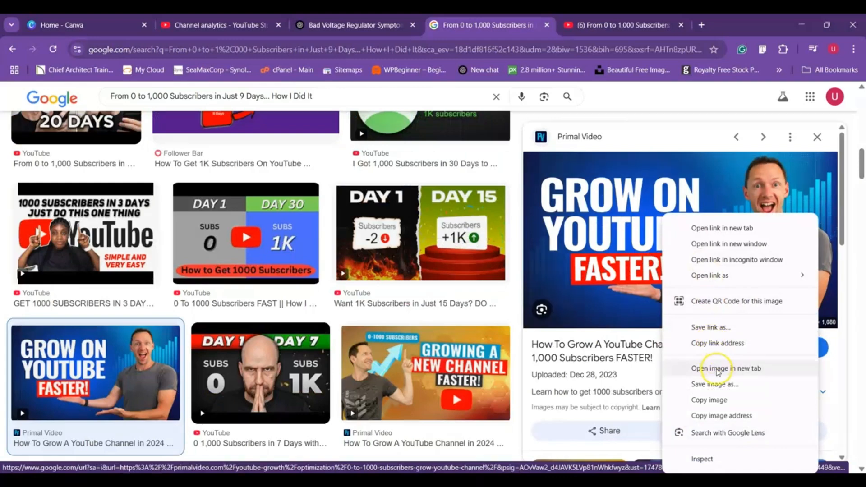
left_click(718, 368)
left_click(543, 26)
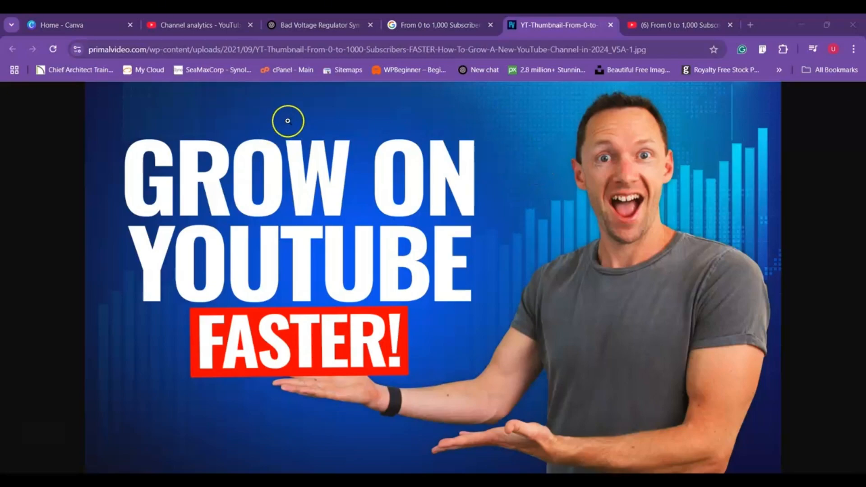
- Capture a screenshot of the whole "Grow on YouTube Faster!" thumbnail and save it as a PNG named youtube in the Screenshots folder
key("super+shift+s")
left_click_drag(85, 84, 774, 467)
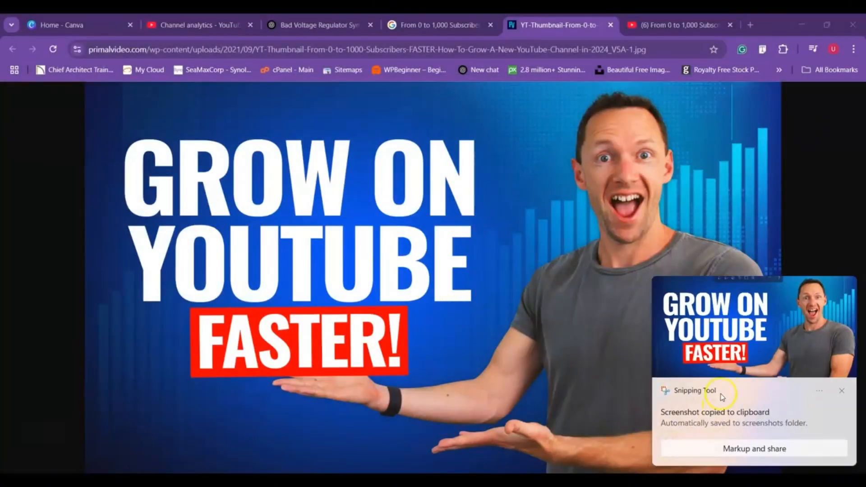
left_click(730, 325)
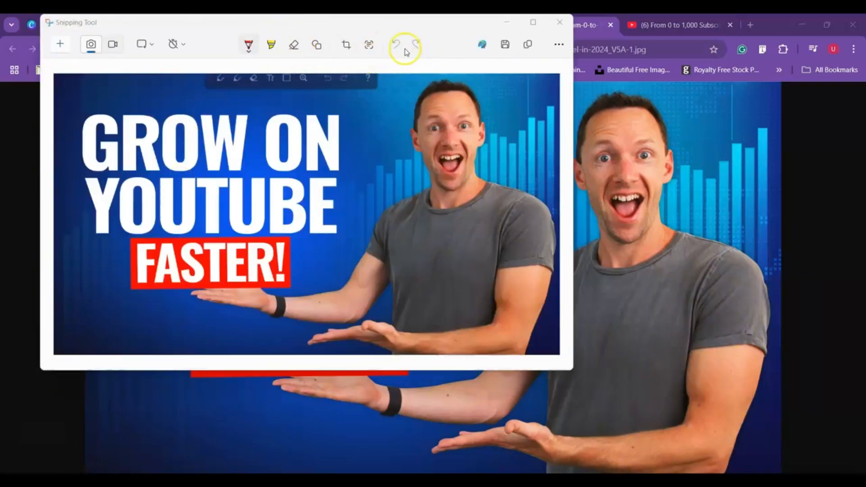
left_click(504, 45)
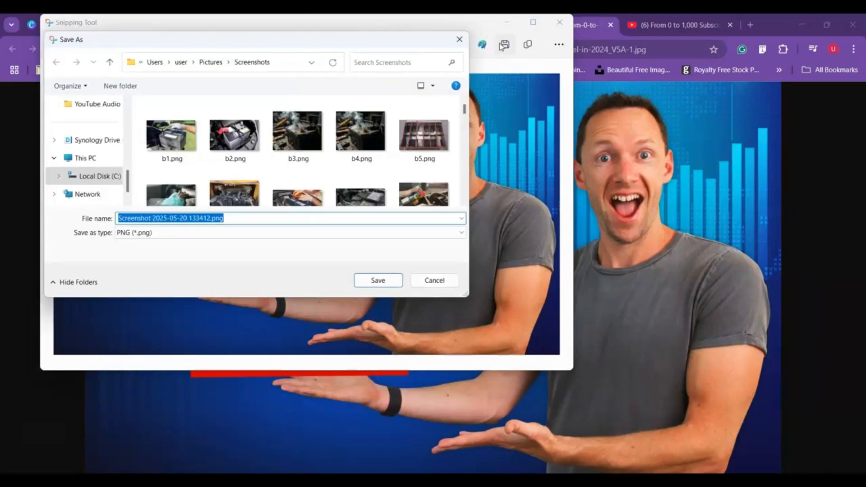
type("youtube")
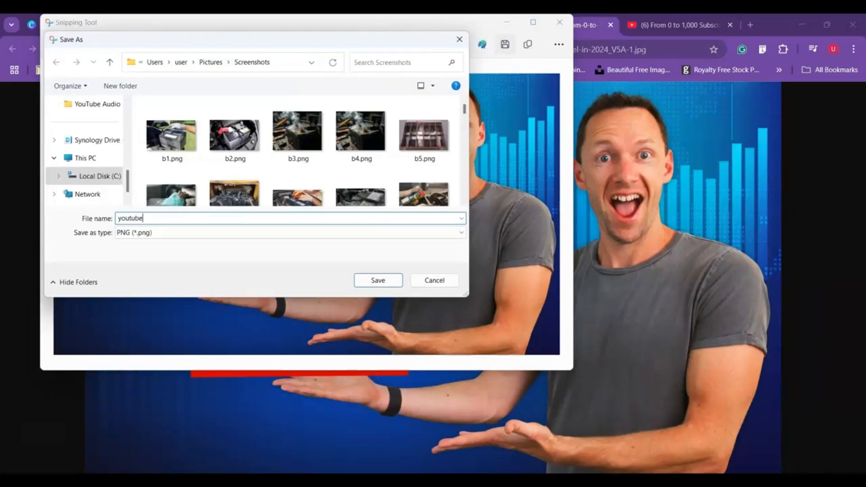
left_click(378, 280)
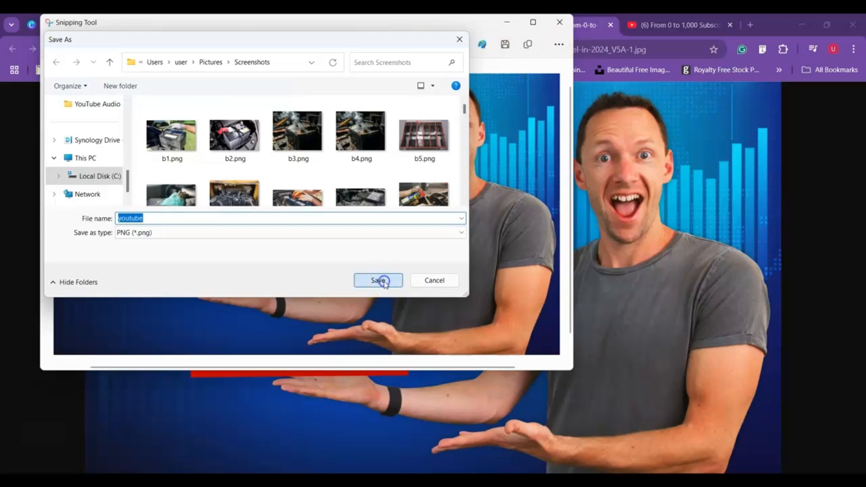
left_click(559, 23)
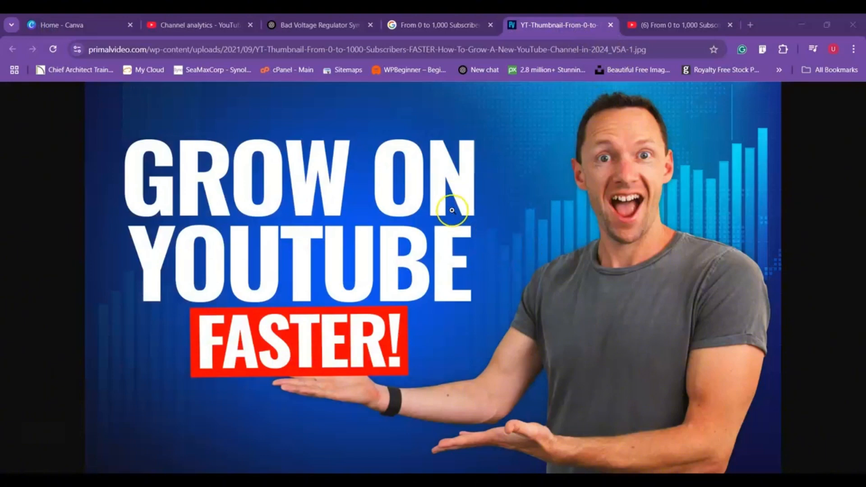
- Switch to Canva and create a new blank YouTube Thumbnail design of 1280 × 720 px
left_click(60, 25)
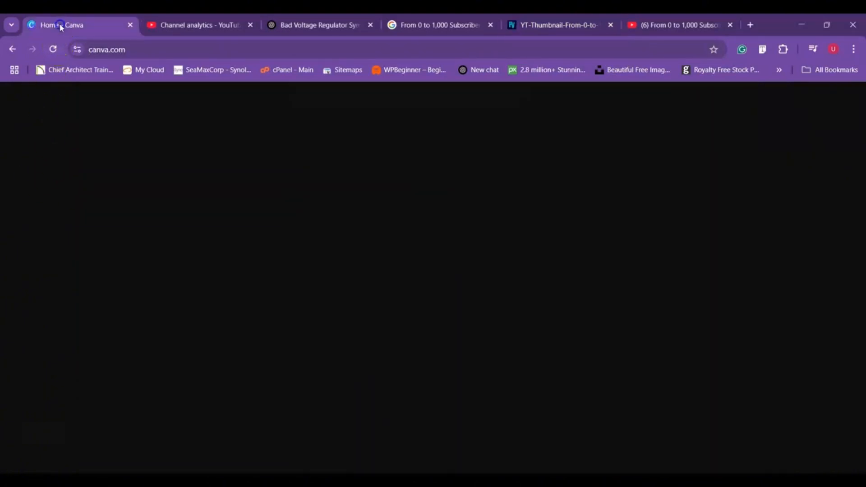
scroll(141, 262, "down", 6)
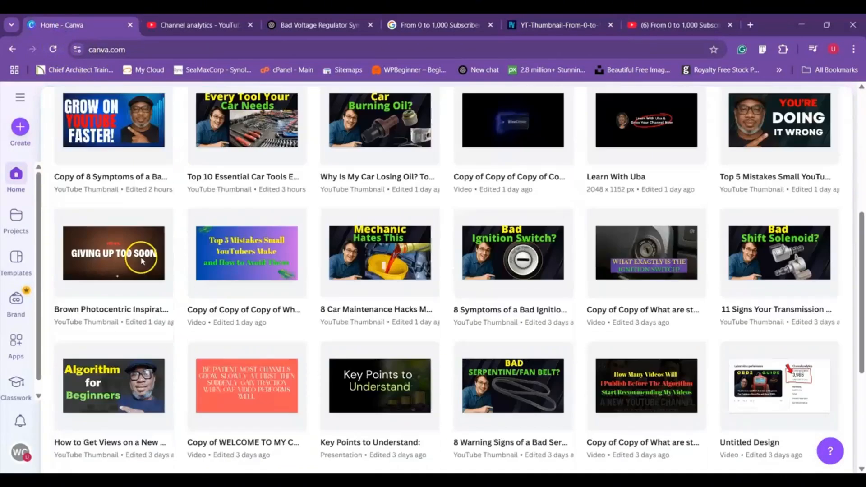
scroll(140, 255, "up", 6)
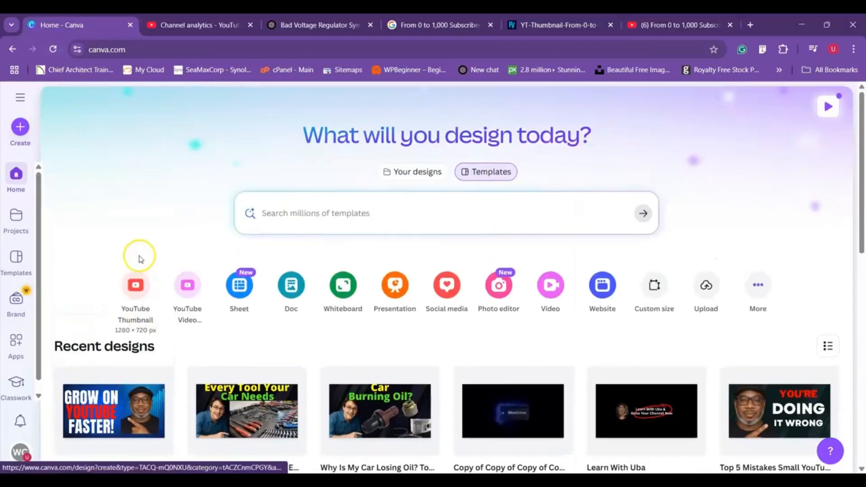
left_click(20, 129)
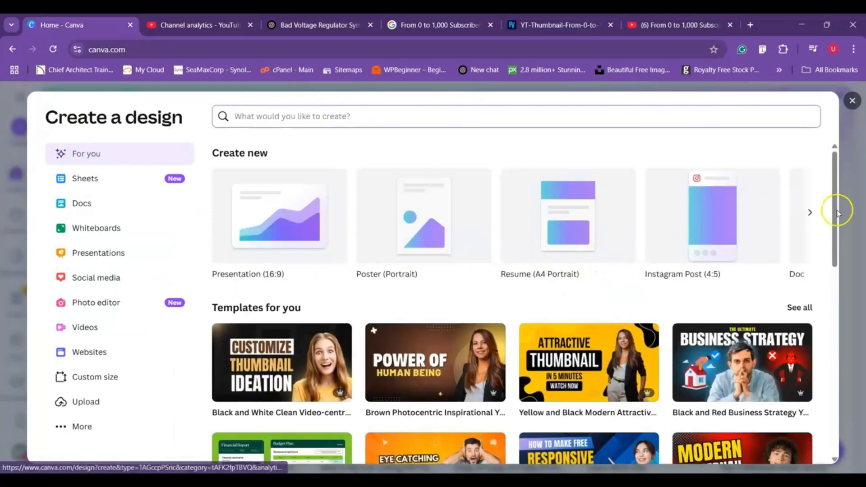
left_click(809, 213)
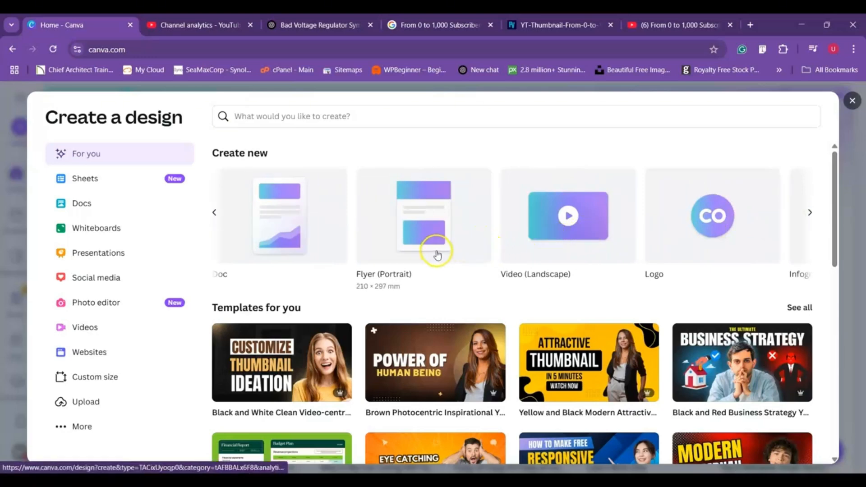
left_click(810, 213)
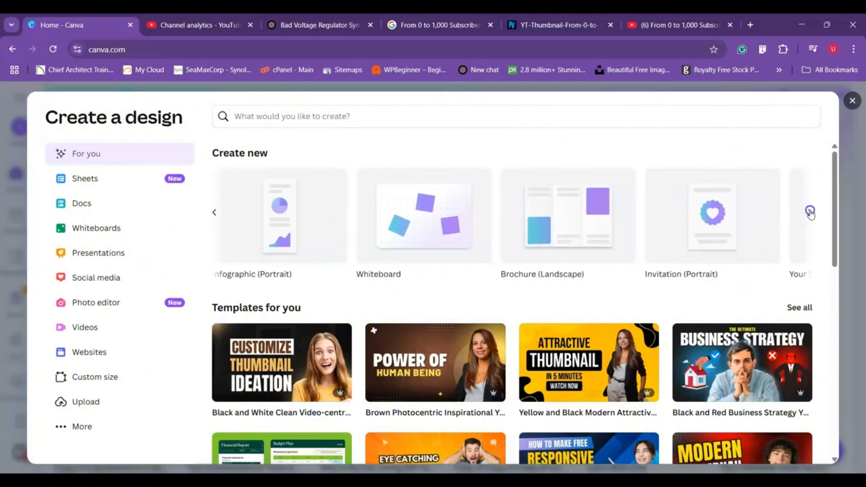
left_click(809, 212)
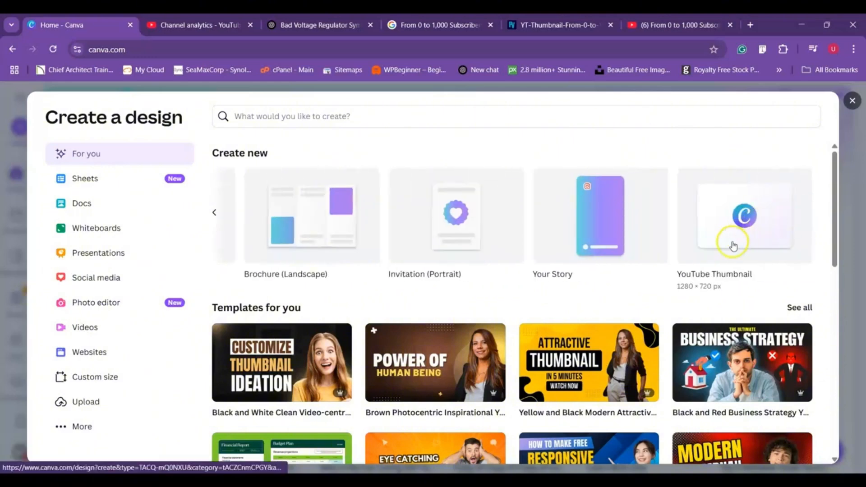
left_click(742, 215)
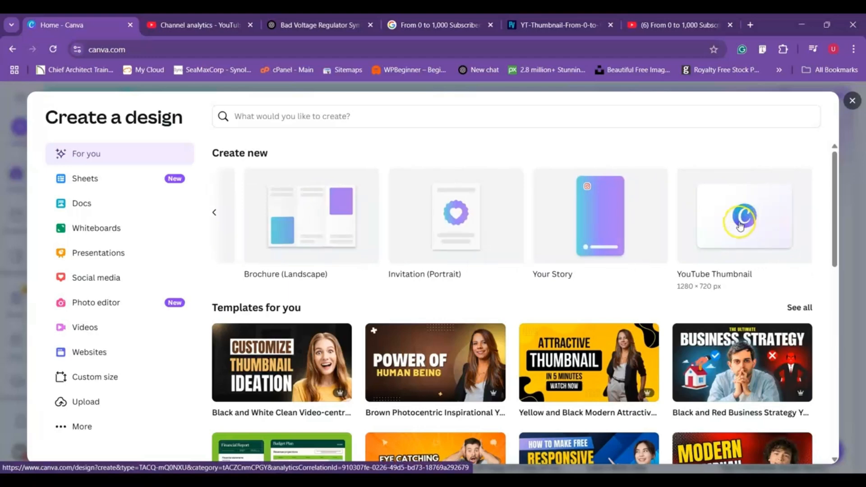
left_click(741, 225)
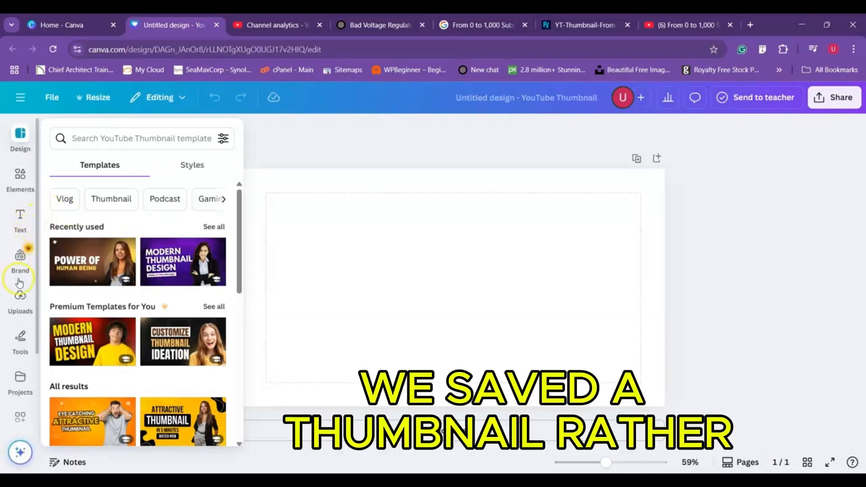
- Place the uploaded "Grow on YouTube Faster!" image on the blank page, align it with the page corner, and enlarge it to fill the canvas
left_click(20, 297)
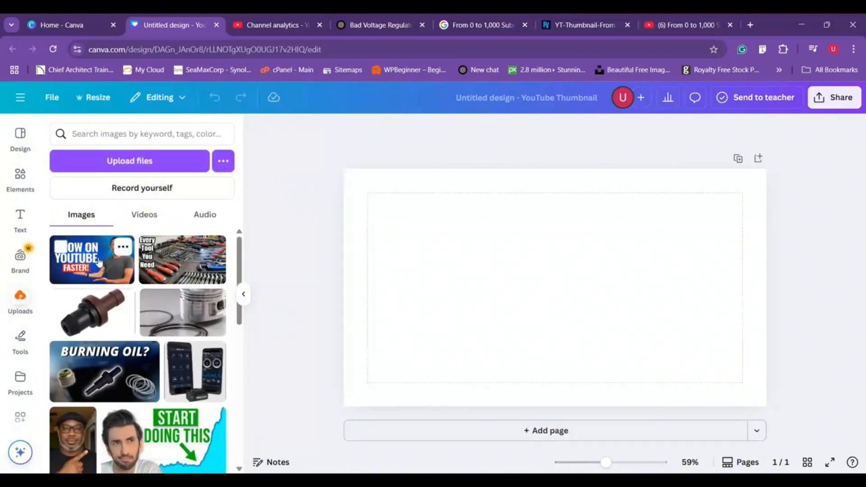
left_click(98, 263)
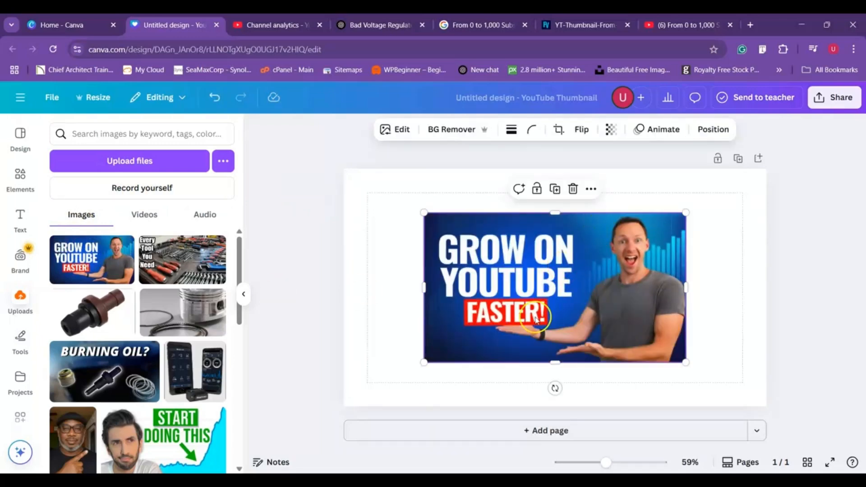
left_click_drag(549, 299, 469, 255)
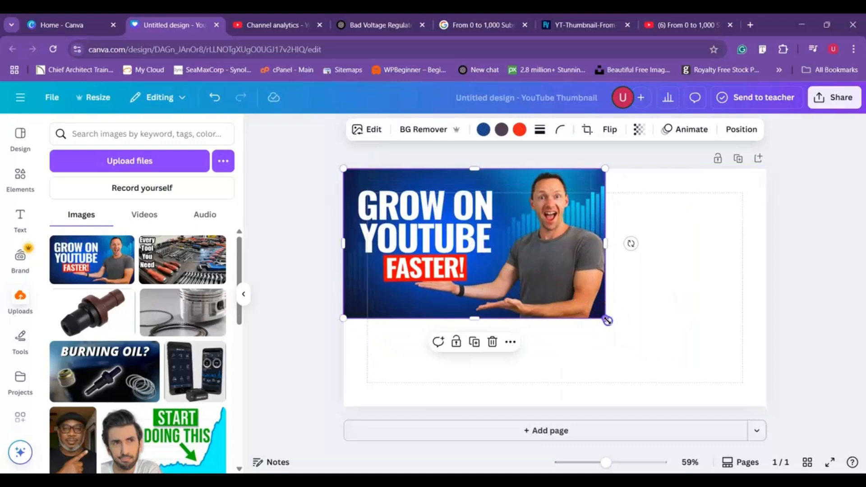
left_click_drag(607, 319, 760, 406)
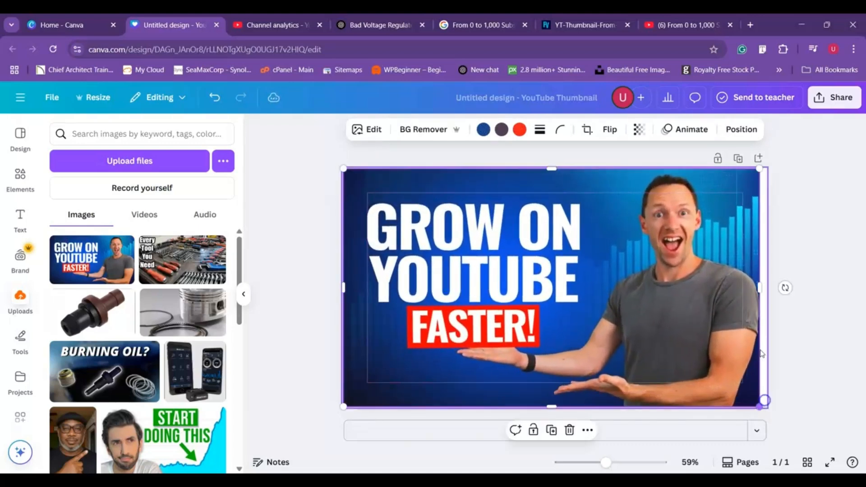
left_click_drag(760, 291, 767, 288)
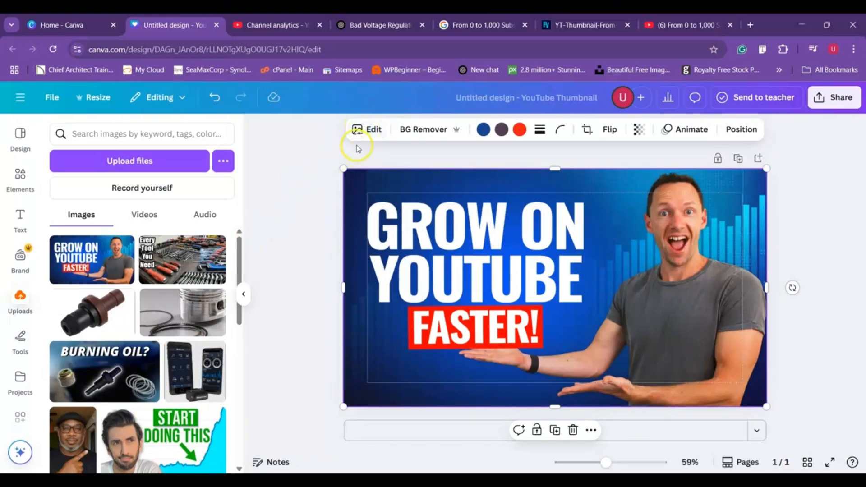
- Extract the "GROW ON YOUTUBE FASTER!" headline from the image as editable text with Grab Text, and move it towards the page's upper-left corner
left_click(374, 131)
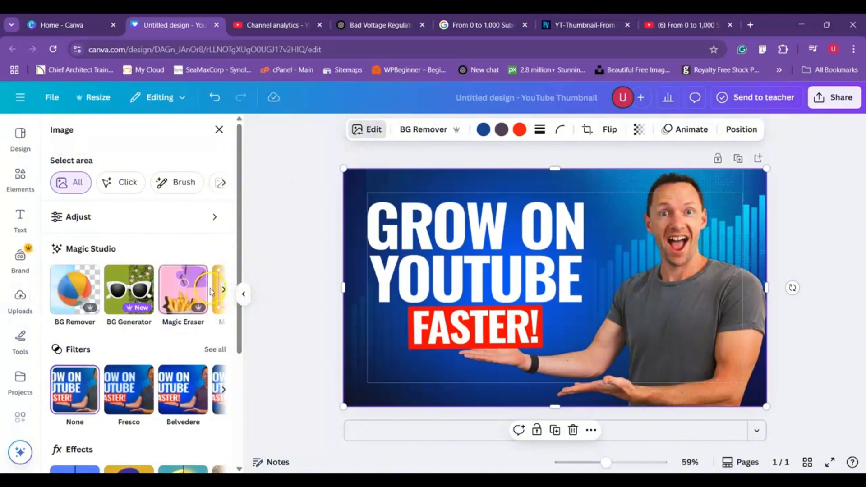
left_click(224, 289)
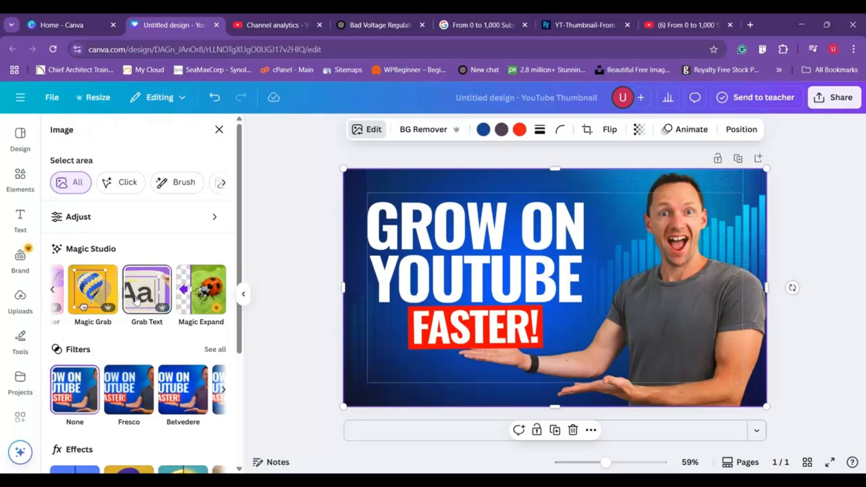
left_click(136, 298)
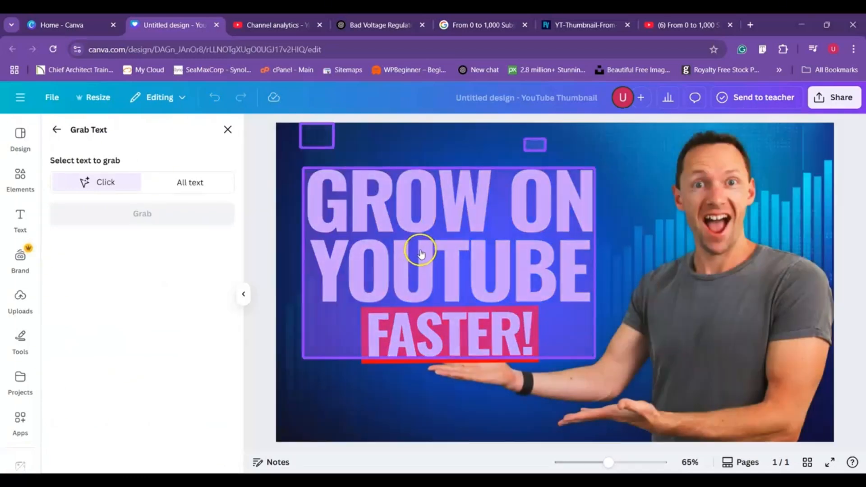
left_click(421, 252)
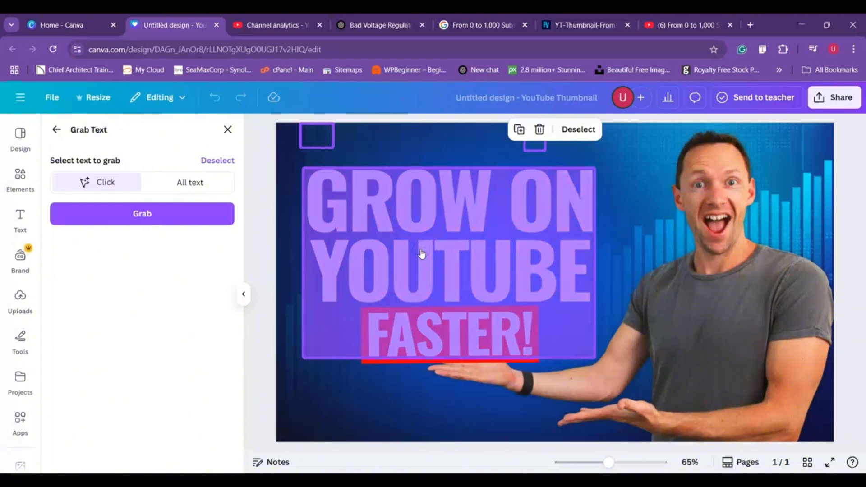
left_click(137, 216)
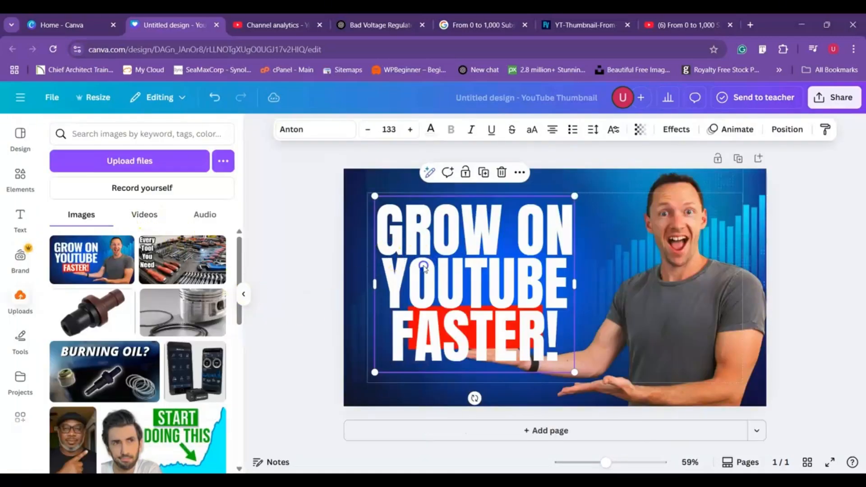
left_click_drag(434, 258, 415, 235)
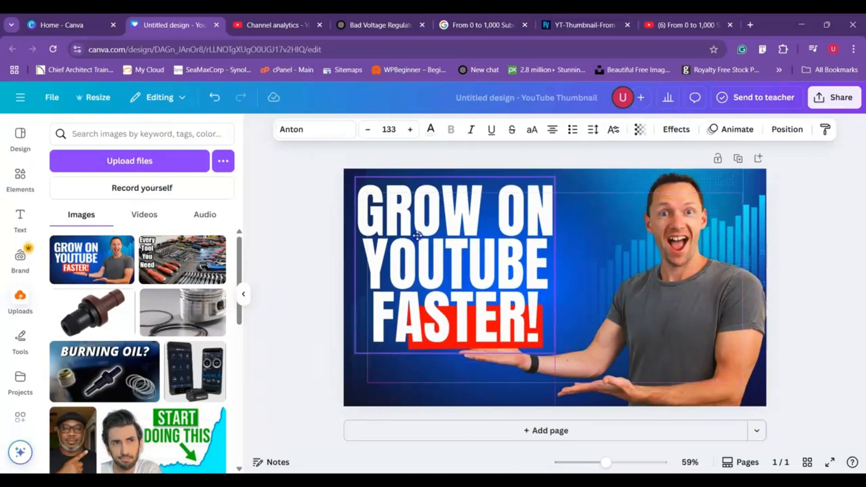
- Separate only the man in the grey T-shirt from the background image with Magic Grab, and delete his cut-out
left_click(655, 288)
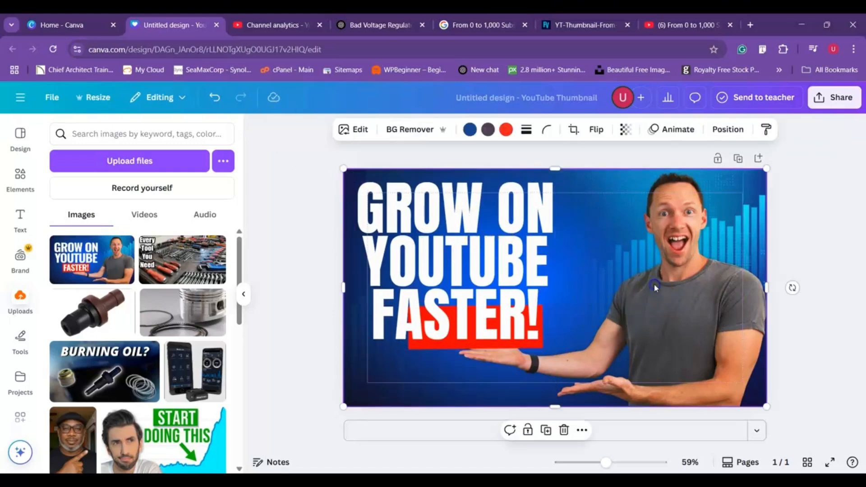
left_click(360, 131)
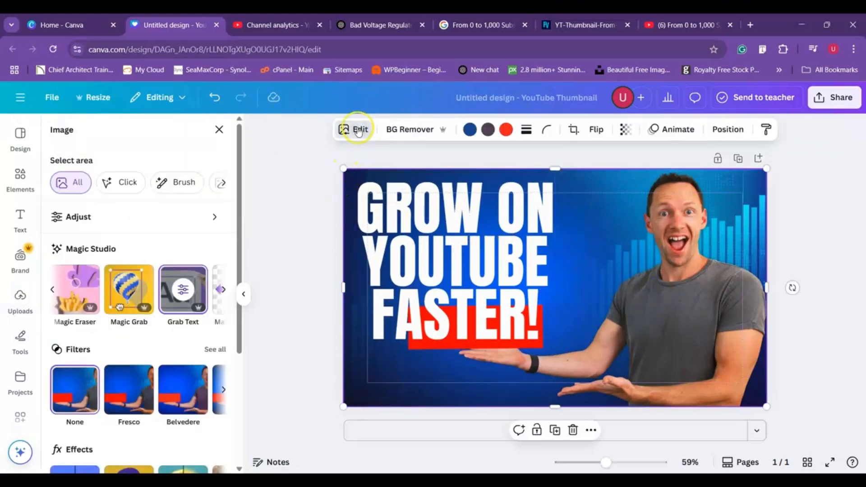
left_click(124, 285)
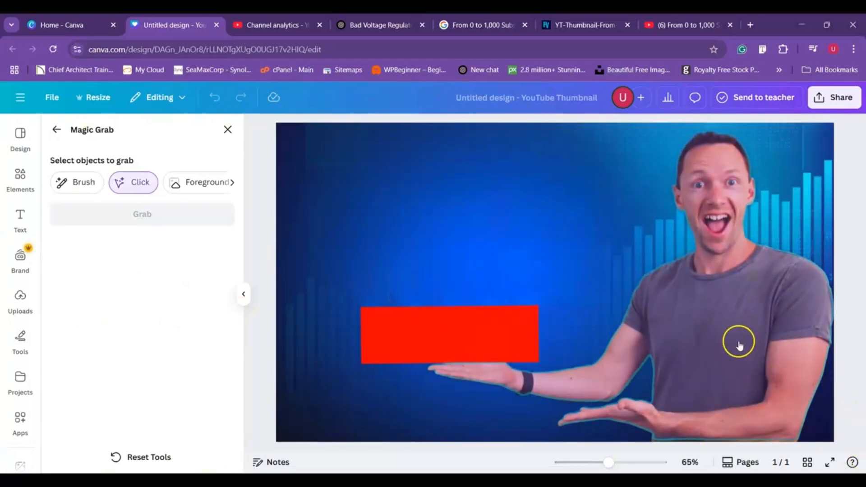
left_click(722, 332)
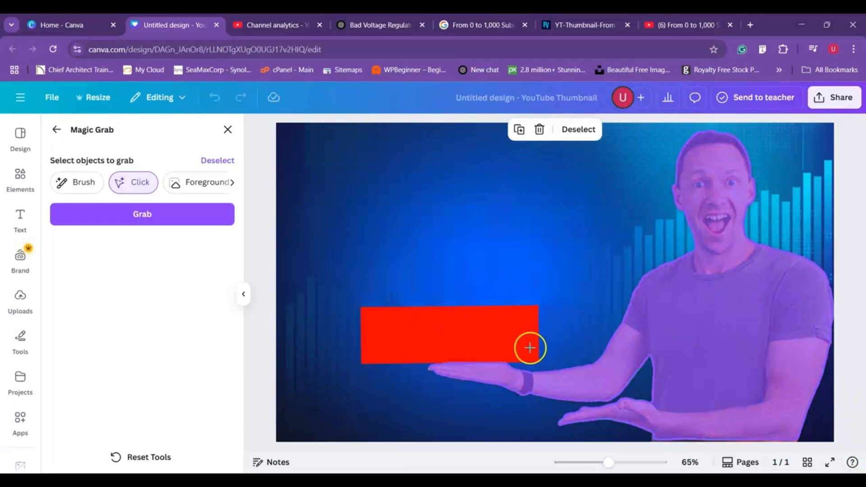
left_click(498, 338)
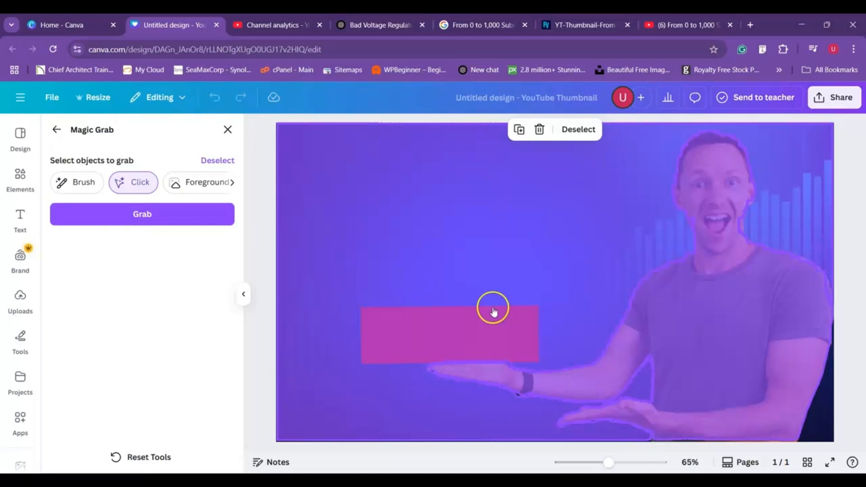
left_click(501, 265)
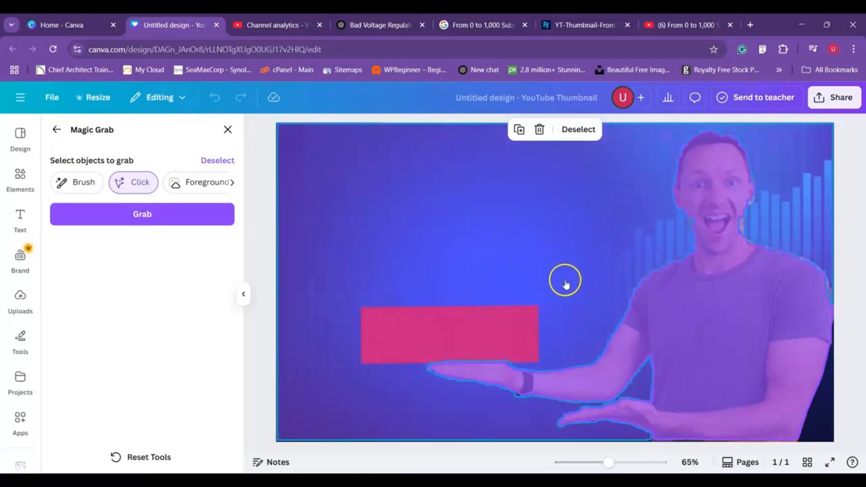
left_click(217, 160)
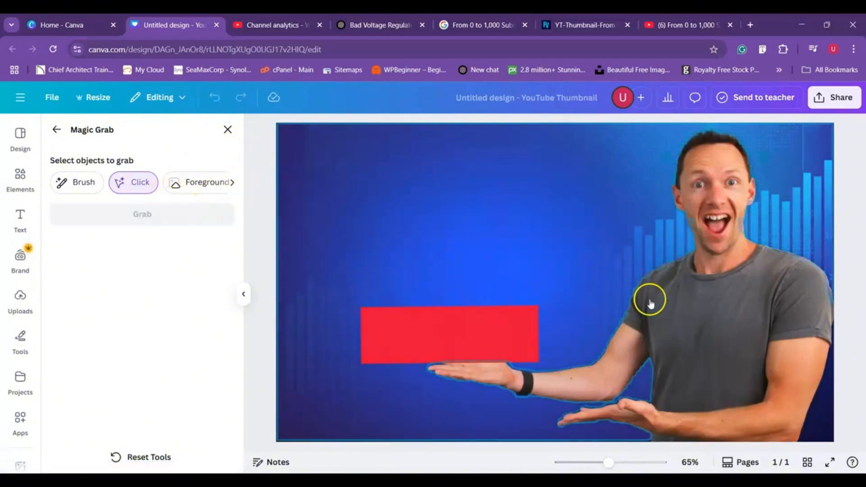
left_click(674, 307)
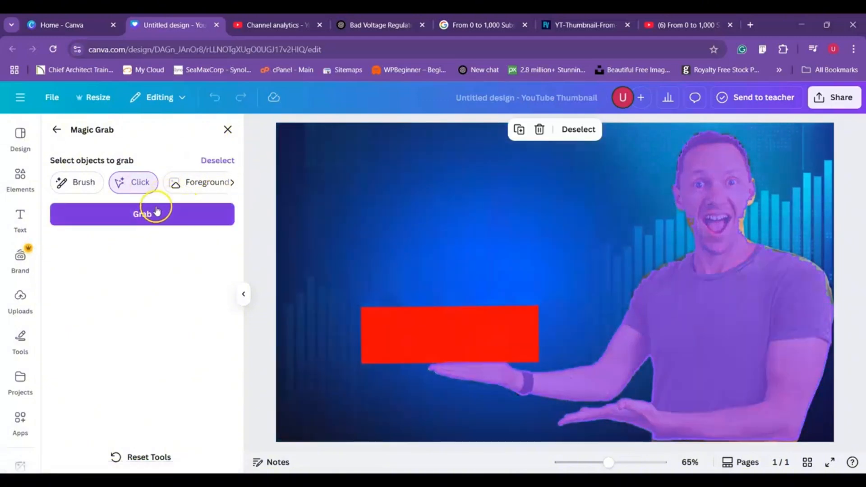
left_click(142, 213)
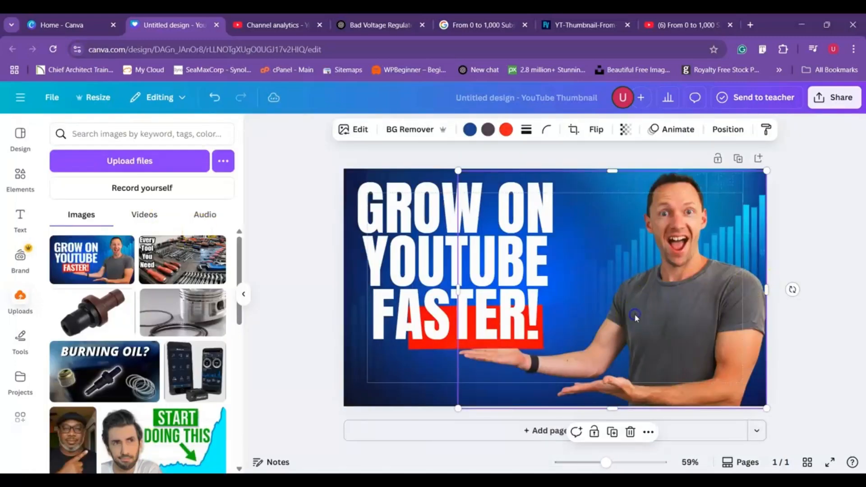
mouse_move(659, 315)
left_mouse_down()
mouse_move(660, 337)
mouse_move(647, 325)
left_mouse_up()
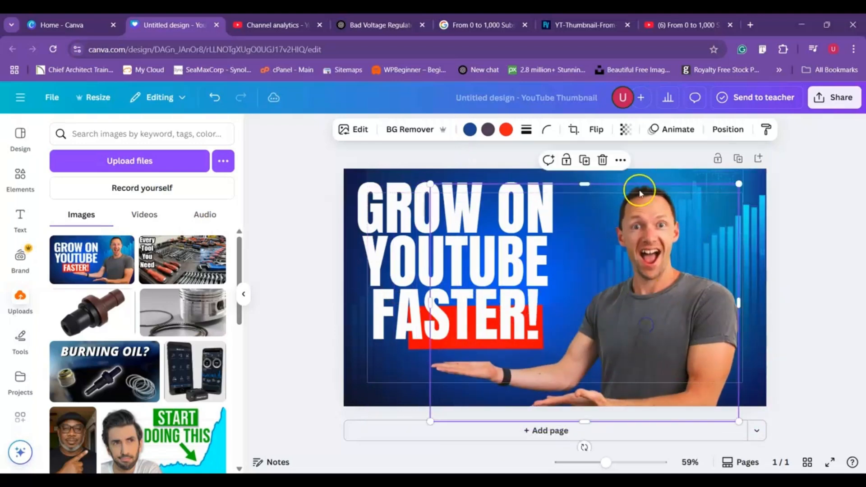
left_click(602, 161)
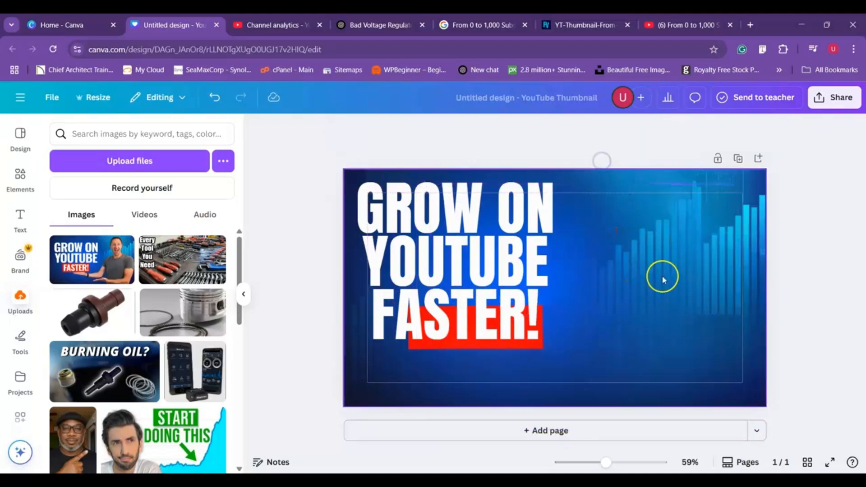
- Move the headline clear of the red rectangle, extract the rectangle from the background image with Magic Grab, and delete it
left_click(507, 336)
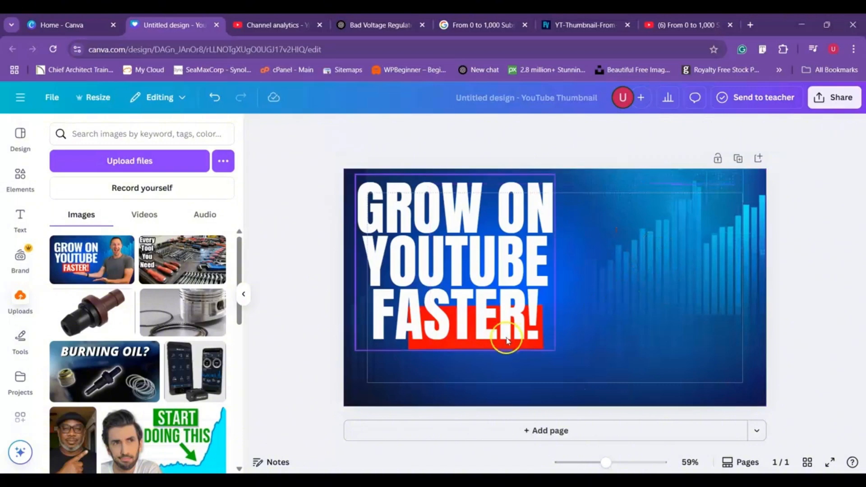
left_click_drag(494, 301, 684, 295)
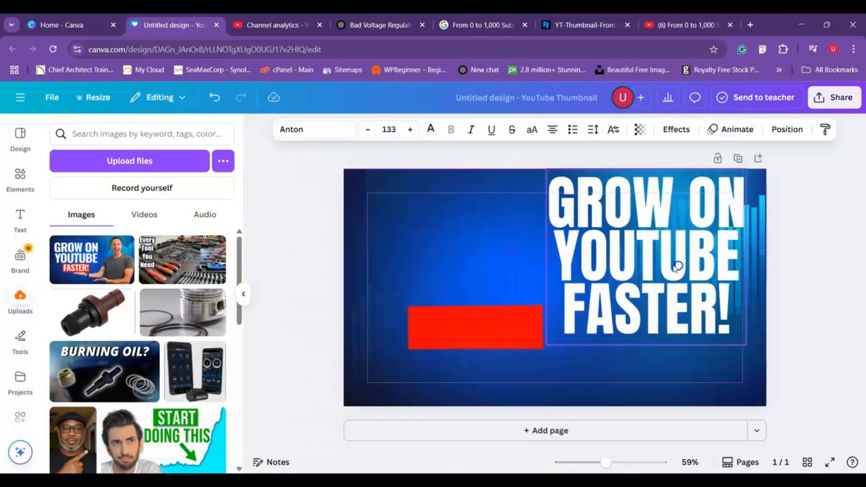
left_click(475, 323)
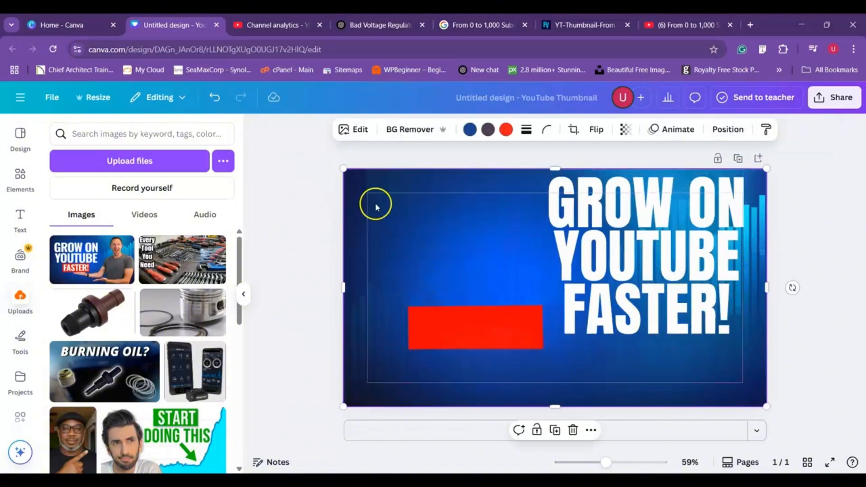
left_click(361, 130)
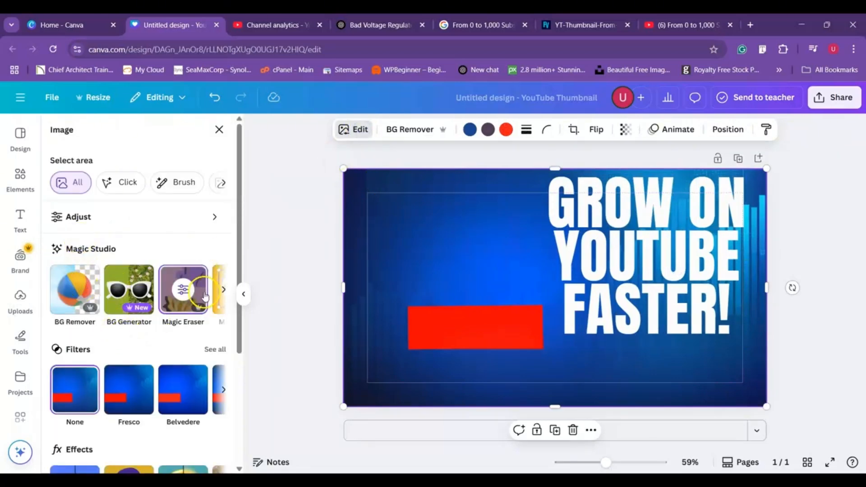
left_click(224, 289)
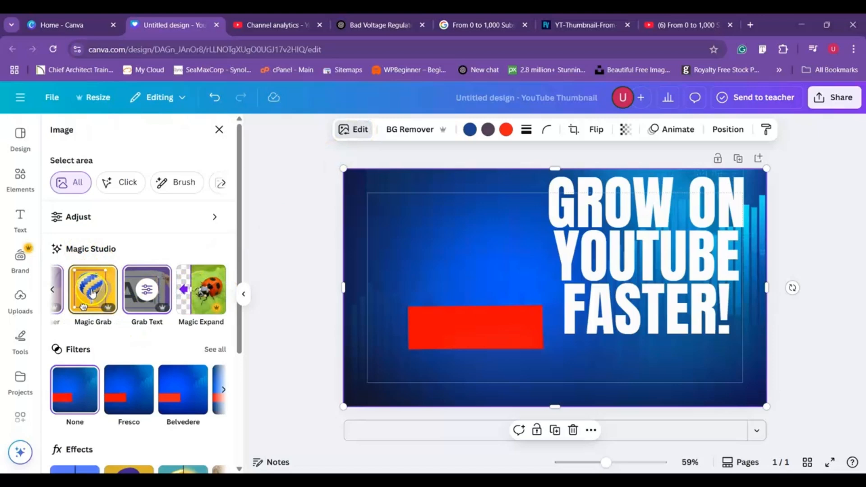
left_click(92, 293)
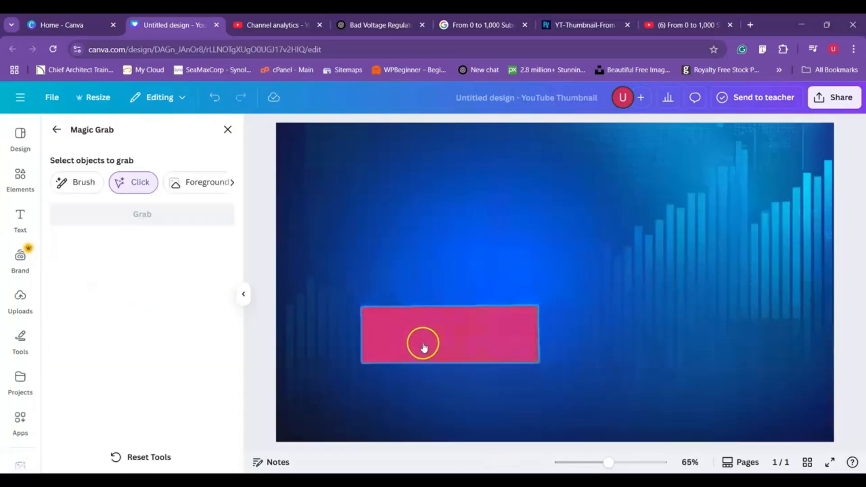
left_click(424, 345)
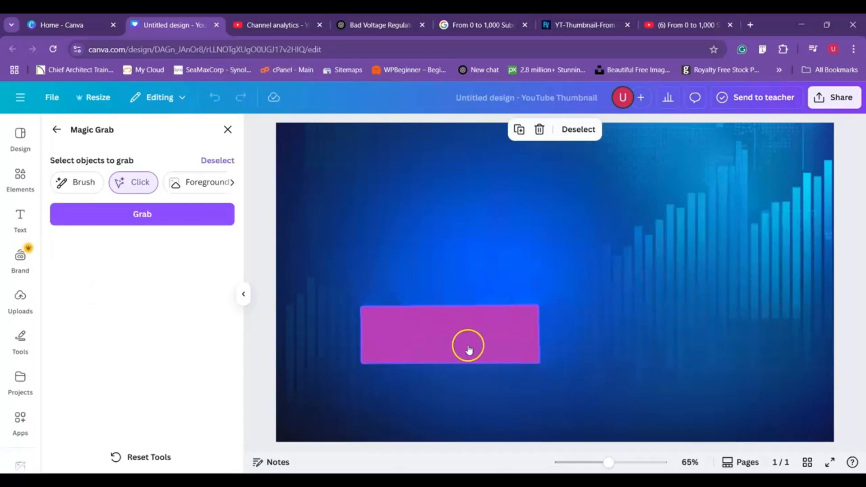
left_click(140, 215)
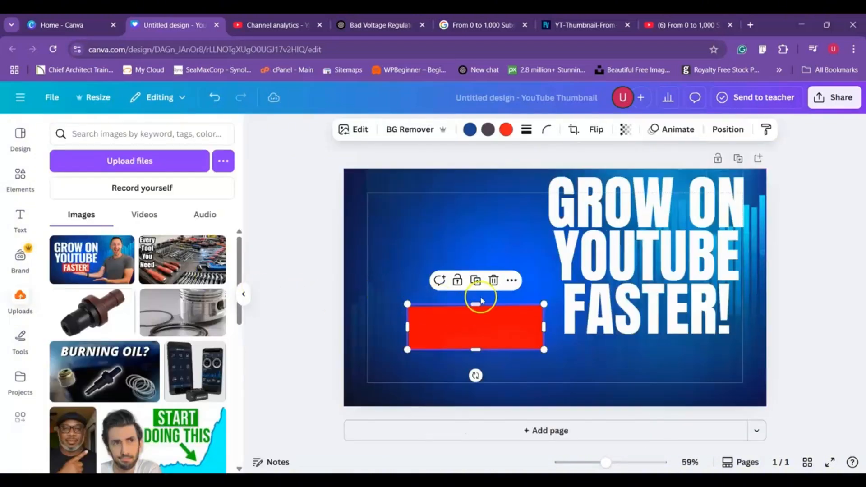
left_click(493, 281)
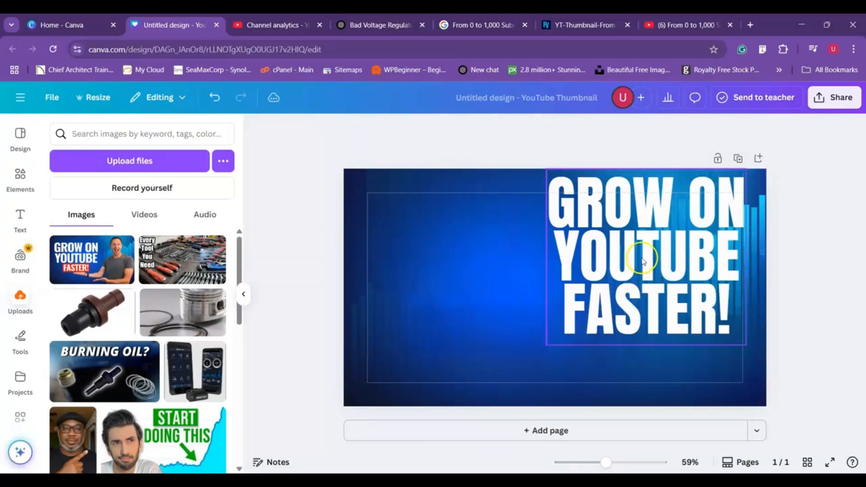
- Return the headline to the page's left half, and place the uploaded photo of the pointing man in a cap, enlarged against the right edge
left_click_drag(642, 260, 456, 274)
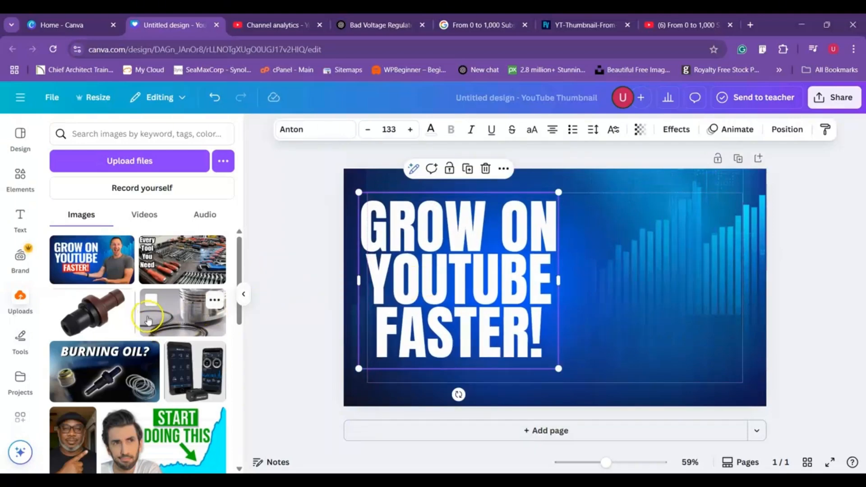
left_click(78, 441)
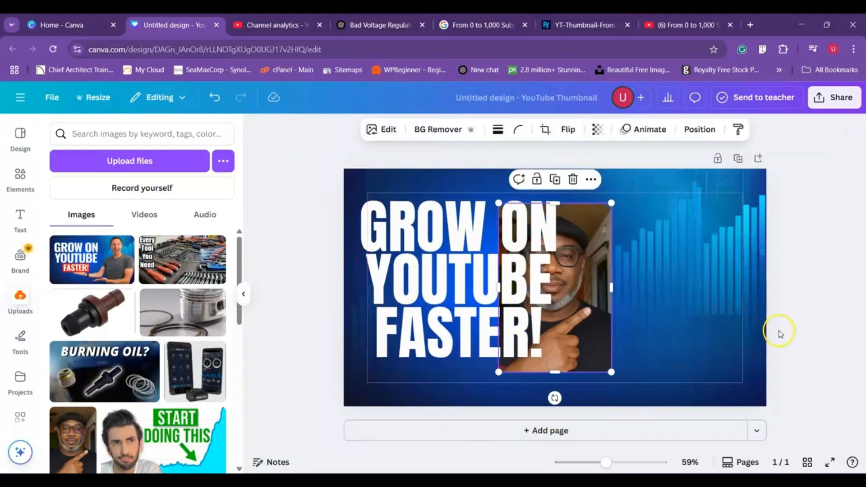
left_click_drag(596, 286, 653, 278)
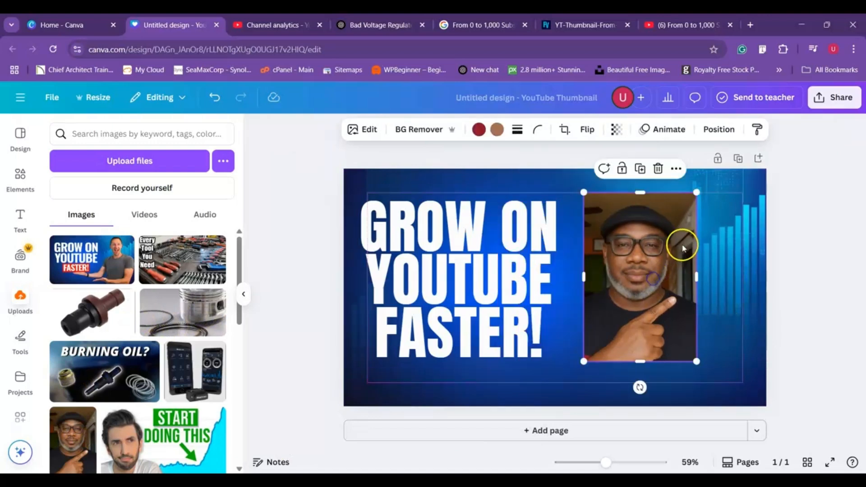
left_click_drag(581, 190, 551, 178)
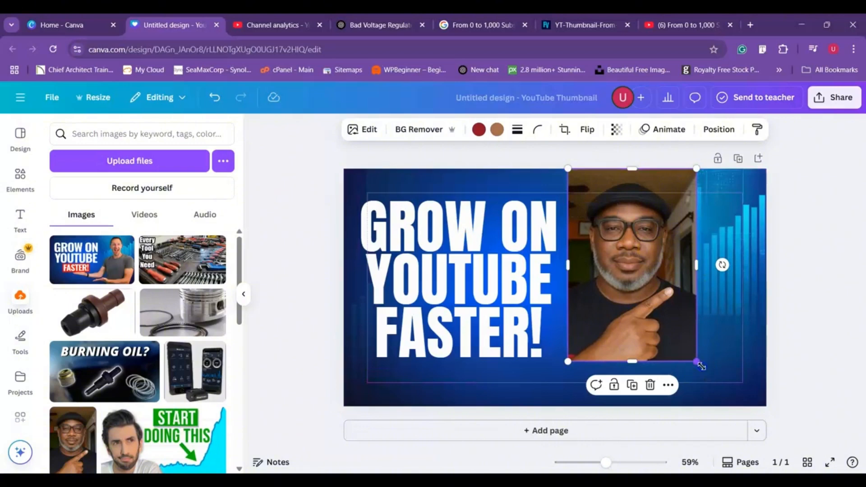
left_click_drag(698, 373, 744, 389)
left_click_drag(726, 288, 754, 293)
left_click_drag(695, 299, 713, 301)
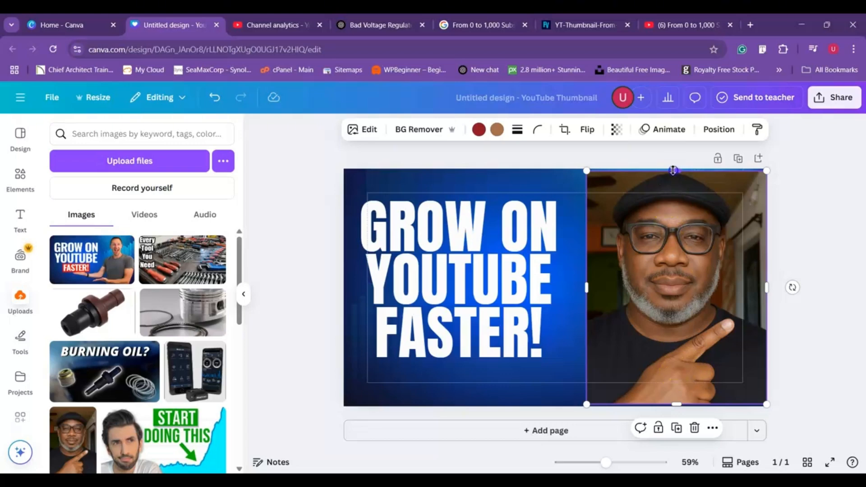
- Flip the man's photo horizontally and extend its top and bottom edges to the full page height
left_click(585, 130)
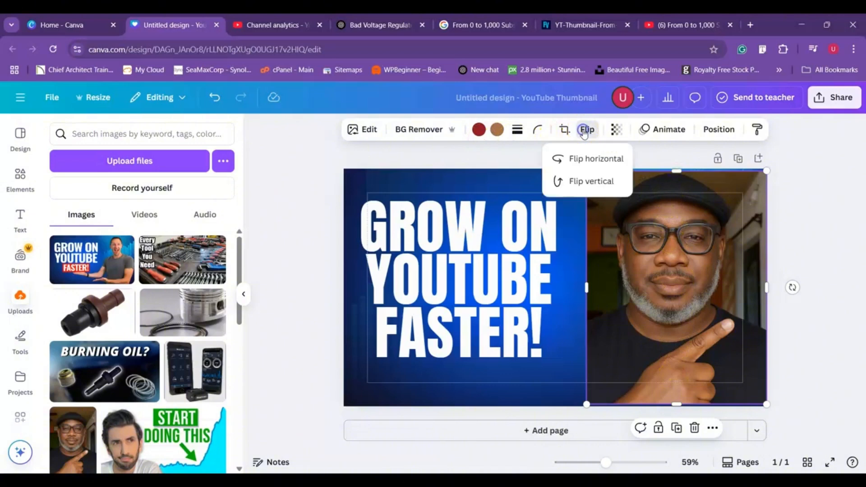
left_click(587, 160)
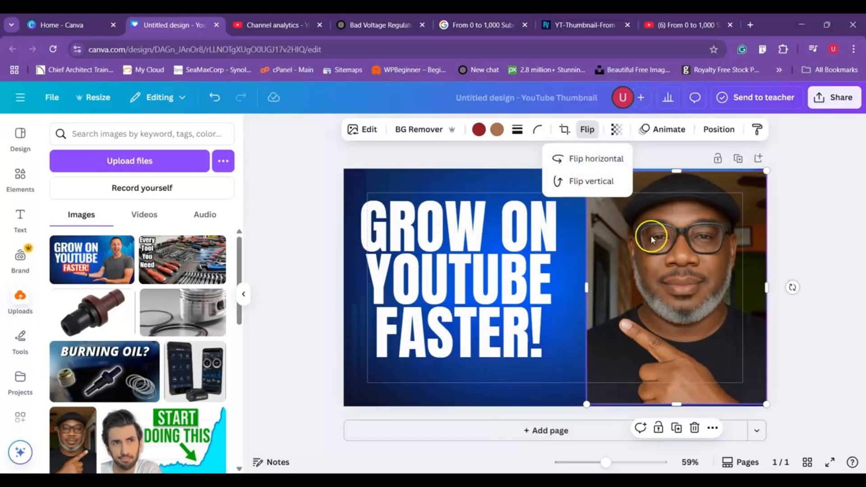
left_click(674, 168)
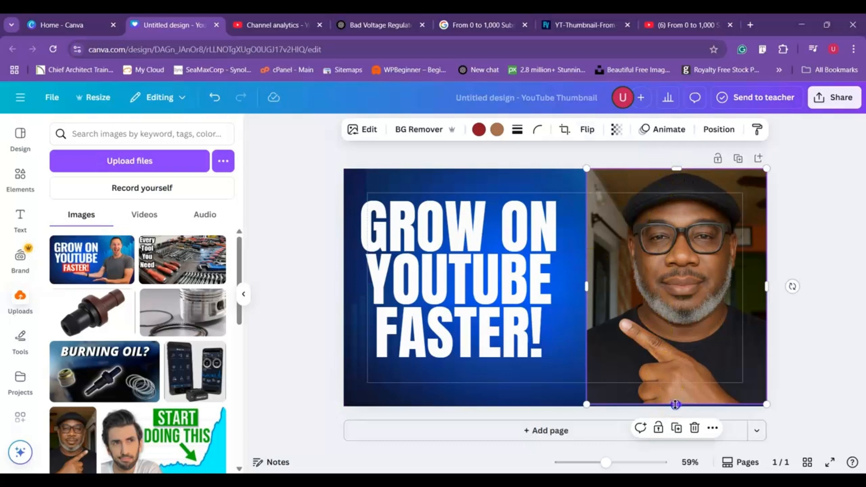
left_click_drag(675, 405, 675, 406)
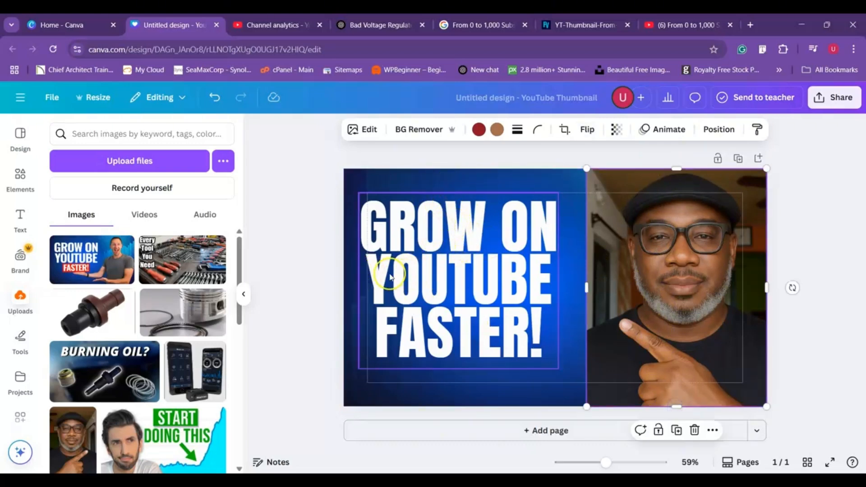
- Colour only the headline word YOUTUBE bright red, and nudge the whole headline slightly right and down to fit inside the page margins
double_click(371, 274)
left_click(371, 274)
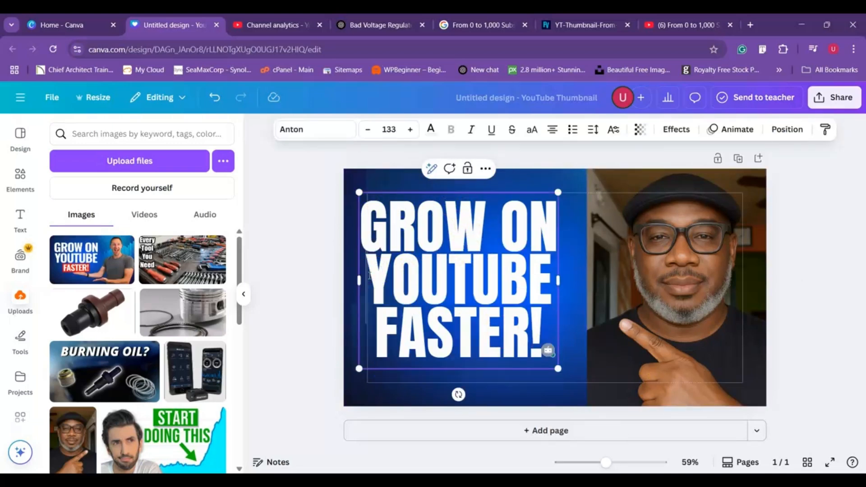
left_click_drag(370, 274, 548, 277)
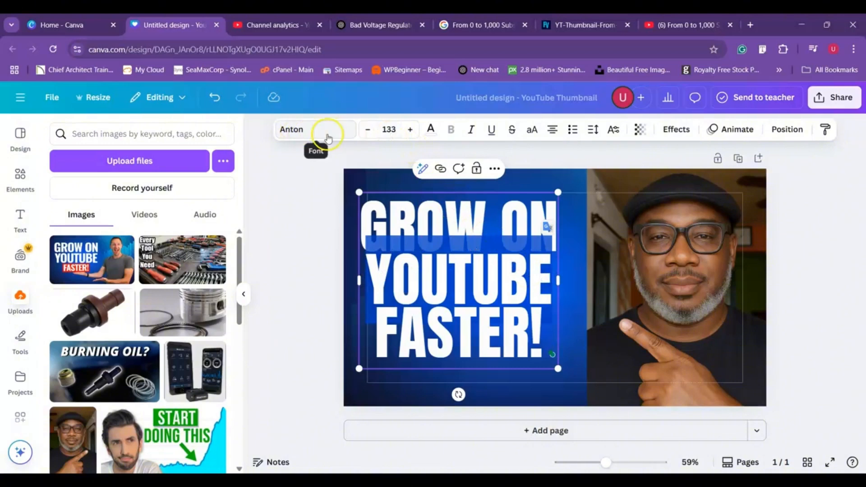
left_click(430, 131)
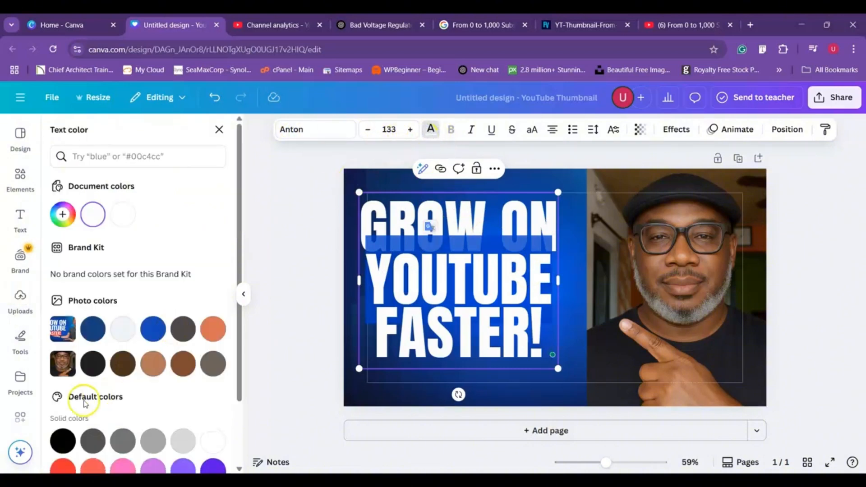
left_click(62, 224)
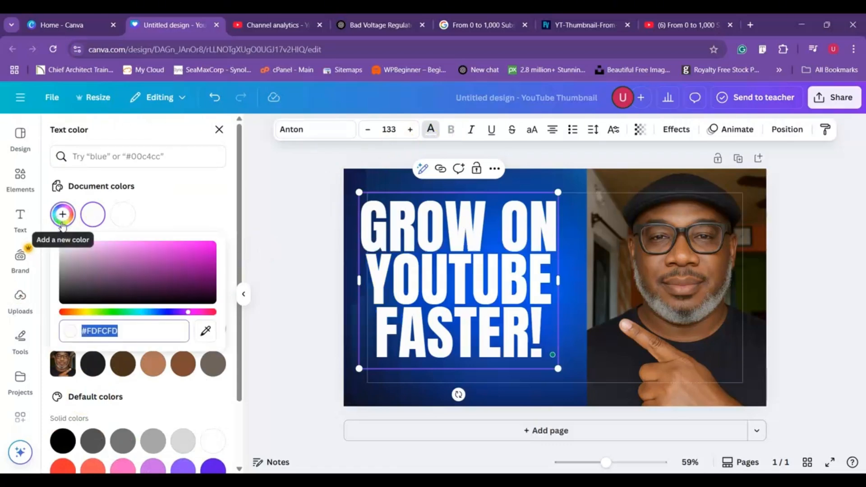
type("#F")
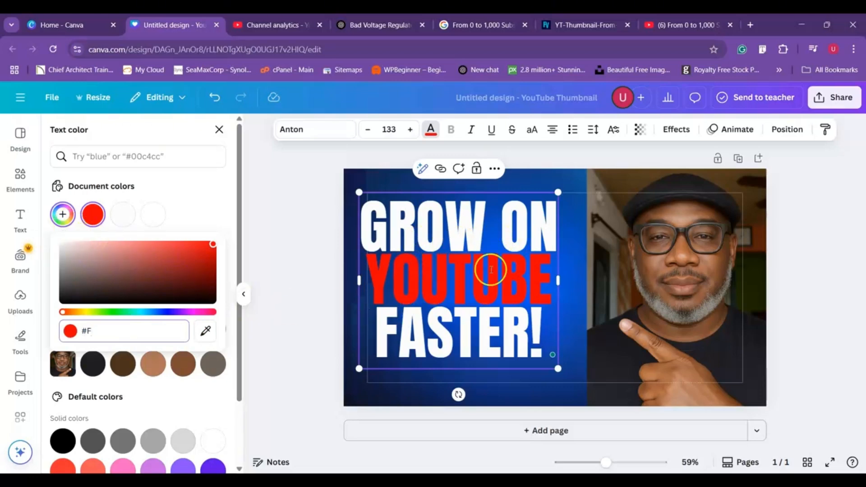
left_click(328, 239)
left_click(330, 208)
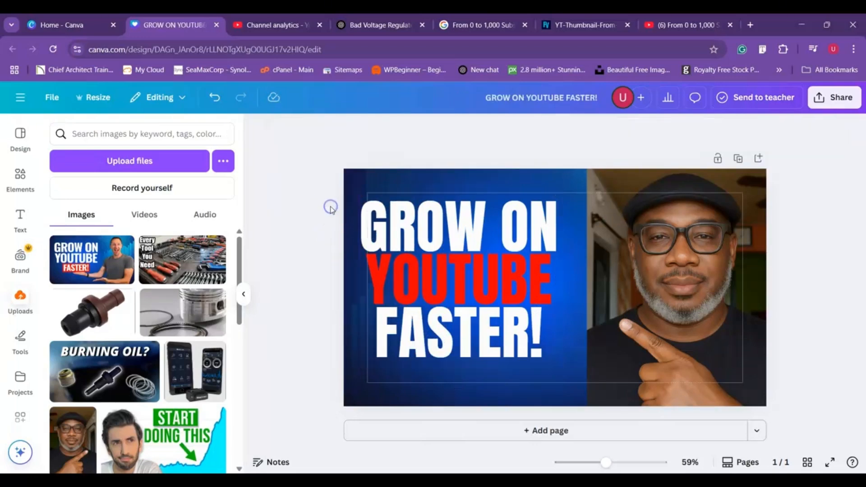
left_click_drag(470, 272, 479, 274)
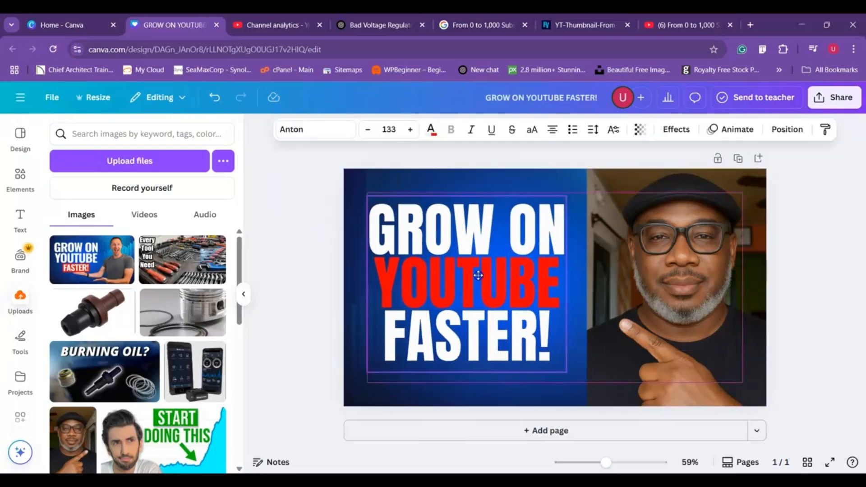
left_click(396, 185)
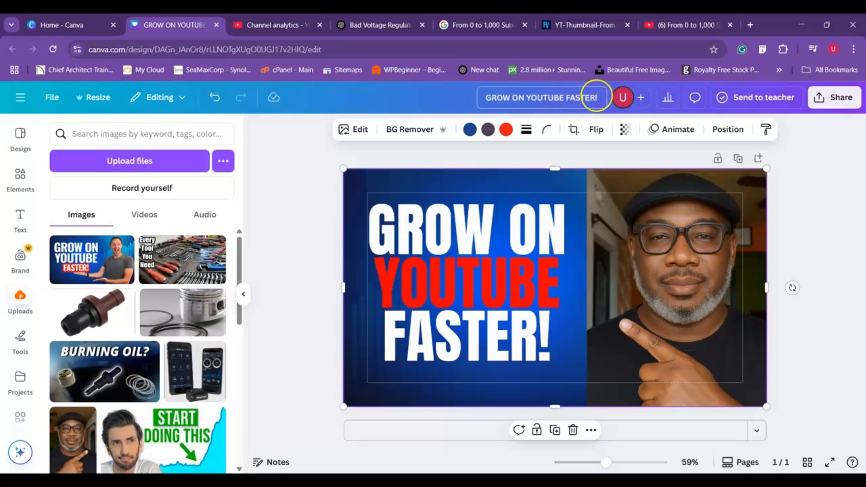
- Download the finished thumbnail as a PNG at 1,280 × 720 px
left_click(832, 102)
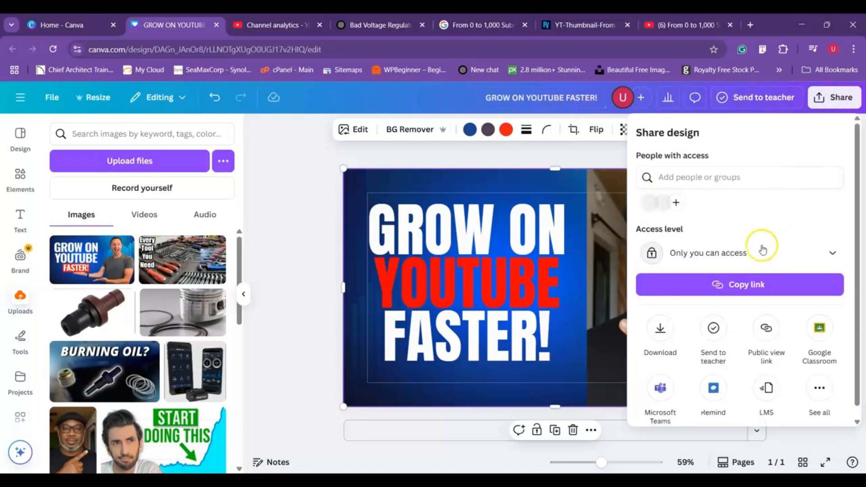
left_click(653, 317)
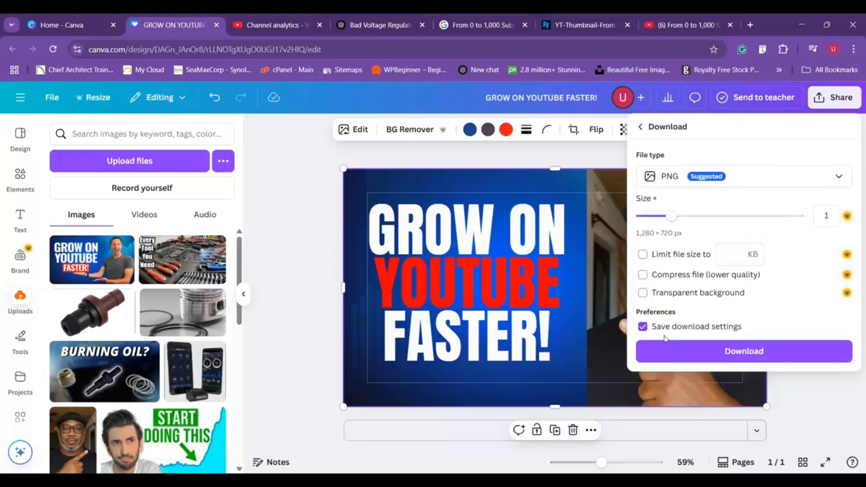
left_click(749, 351)
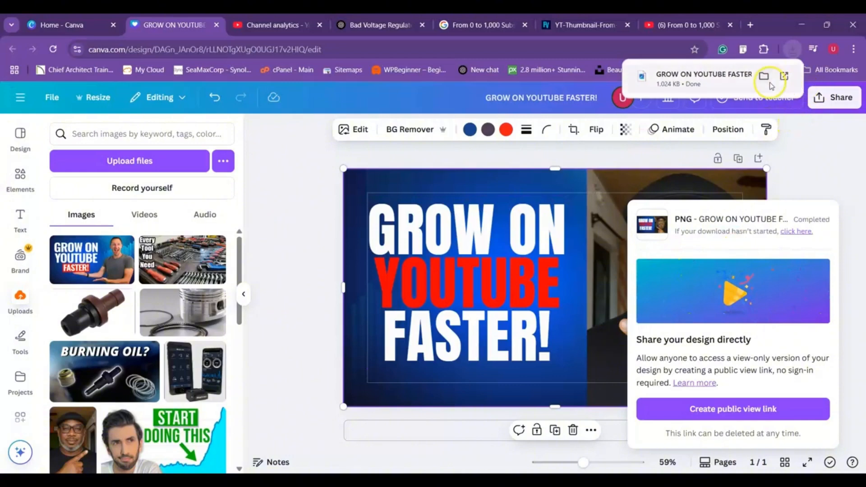
- Show the downloaded GROW ON YOUTUBE FASTER!.png in its folder, view it in the image viewer, and close the viewer
left_click(765, 76)
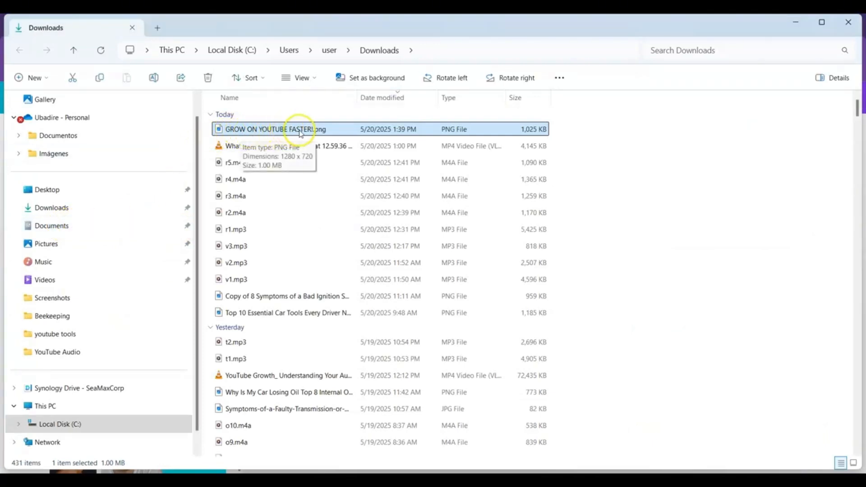
left_click(220, 128)
double_click(221, 128)
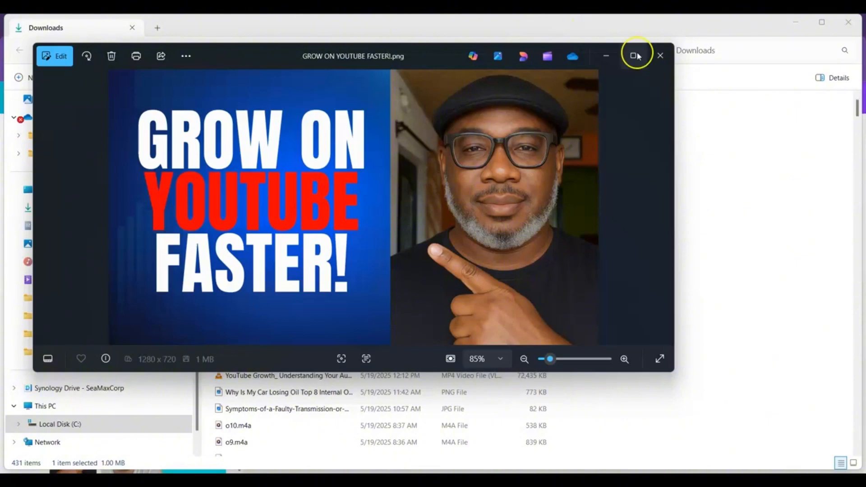
left_click(660, 55)
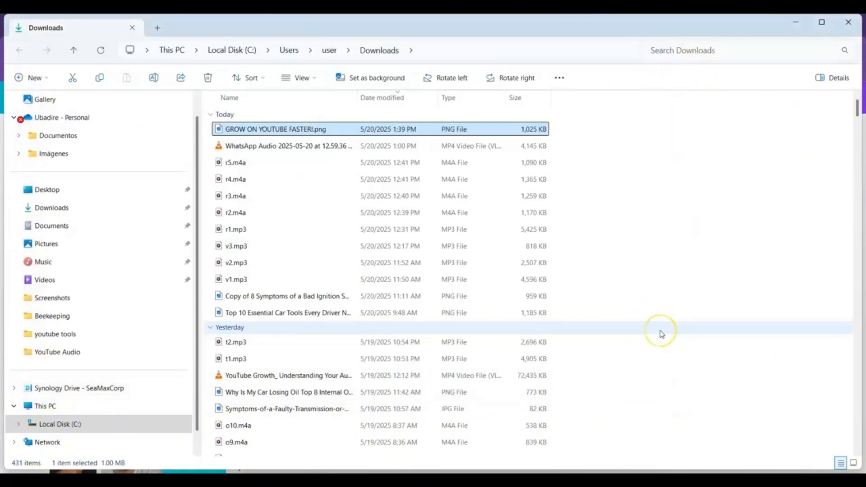